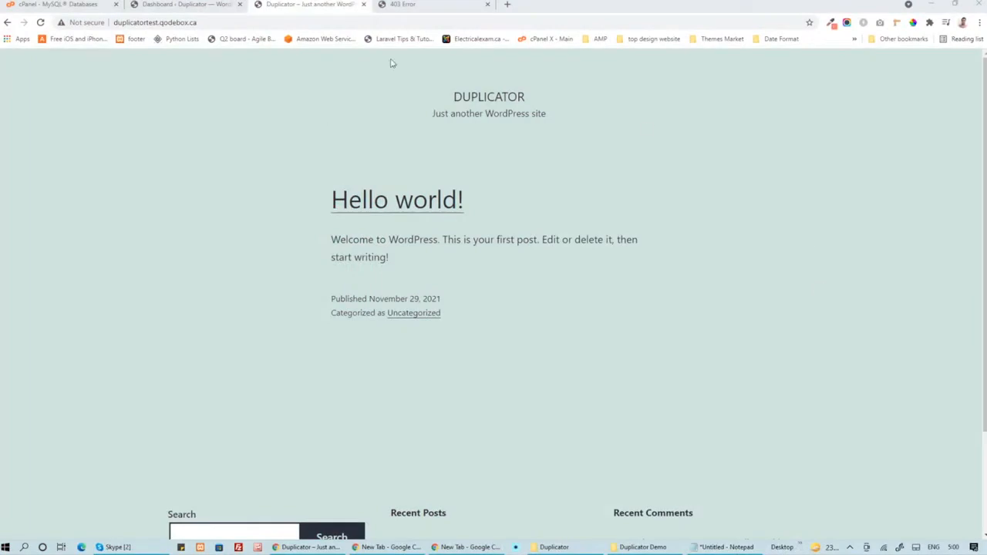
Start a new Duplicator package in the duplicatortest.qodebox.ca WordPress admin, keeping the name 20211129_duplicator
left_click(403, 5)
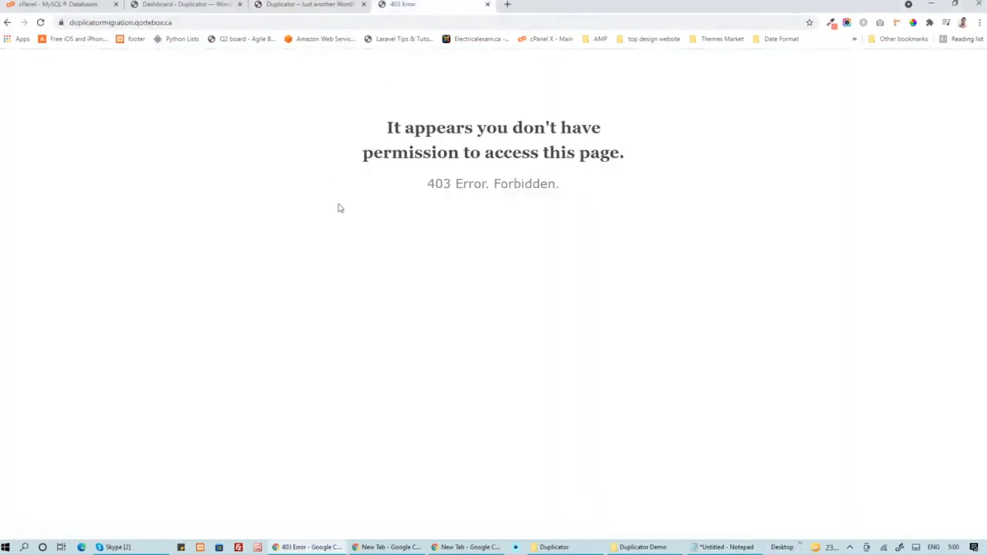
left_click(207, 4)
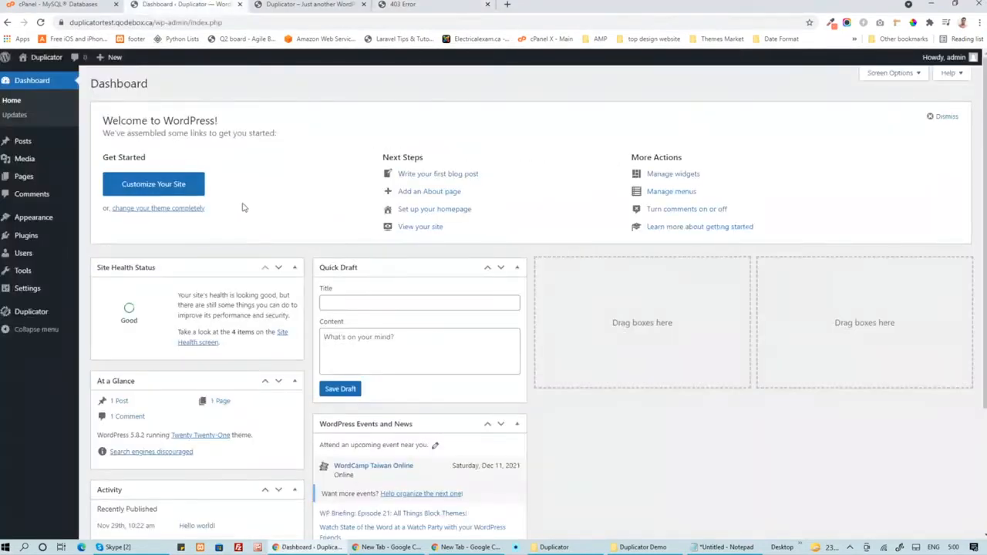
mouse_move(77, 313)
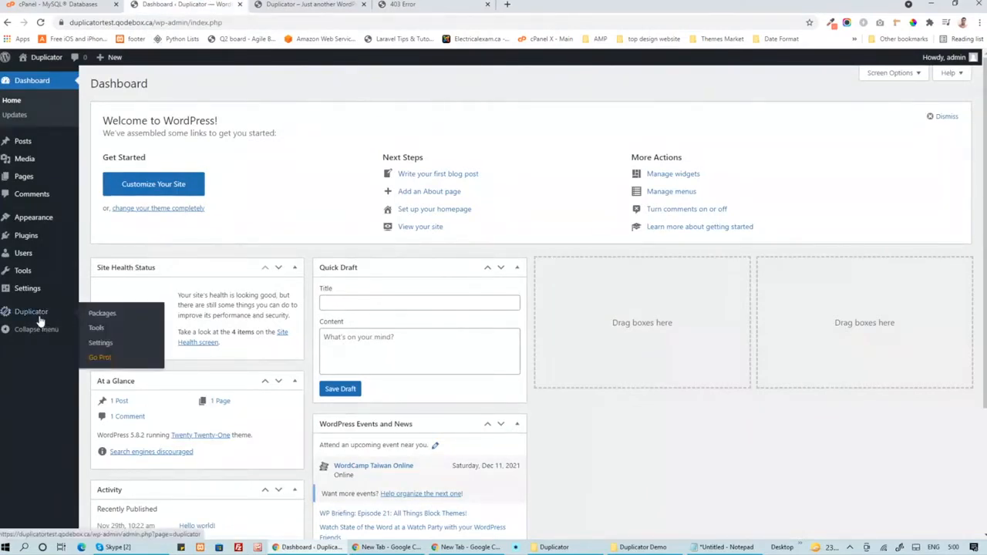
left_click(98, 318)
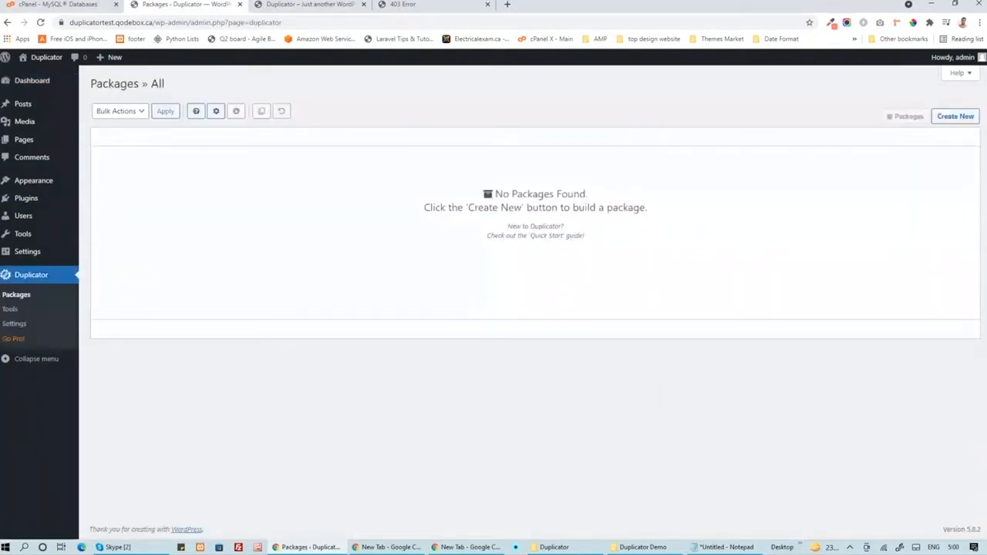
left_click(957, 116)
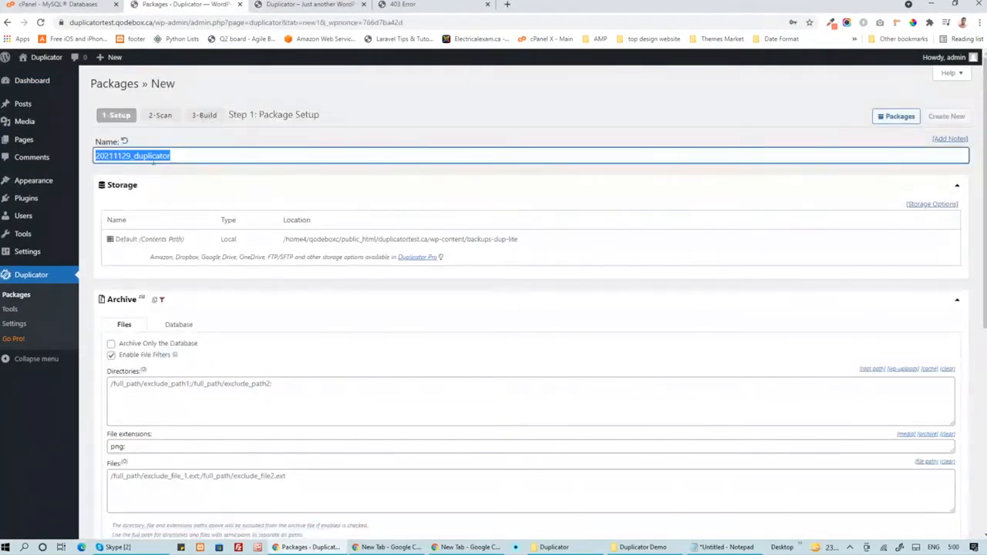
left_click(204, 158)
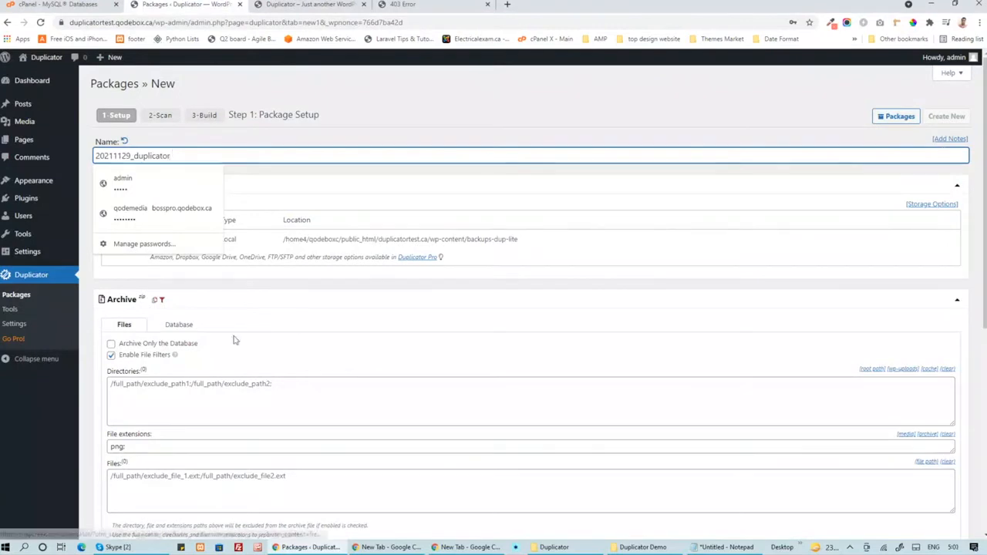
Try excluding the wp-uploads directory from the package archive, and clear the directory filter again
scroll(235, 339, "down", 1)
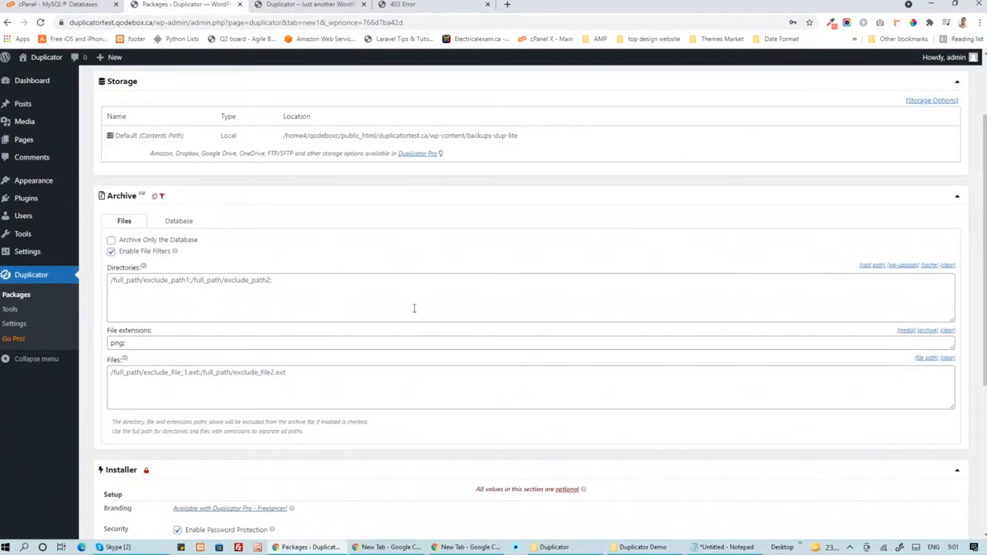
left_click(902, 266)
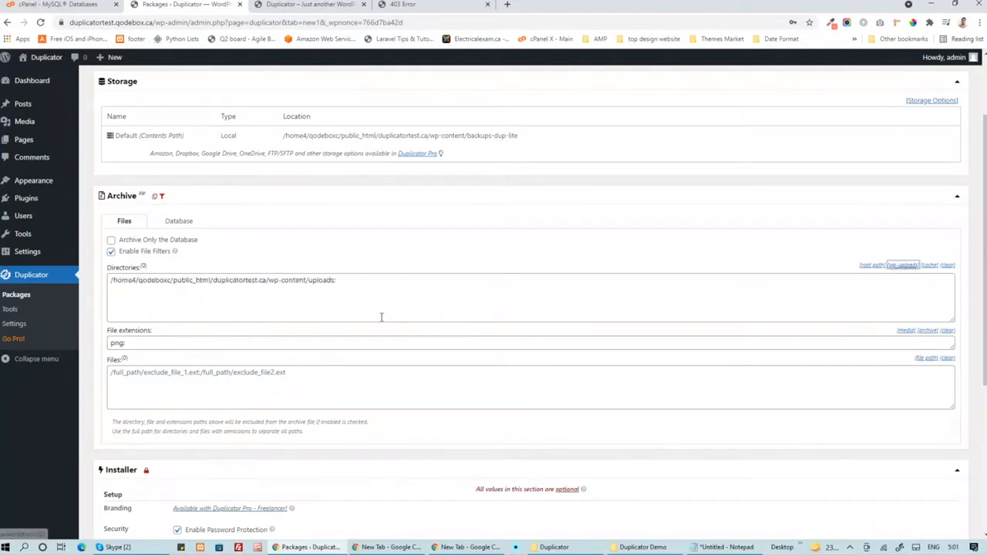
left_click(348, 306)
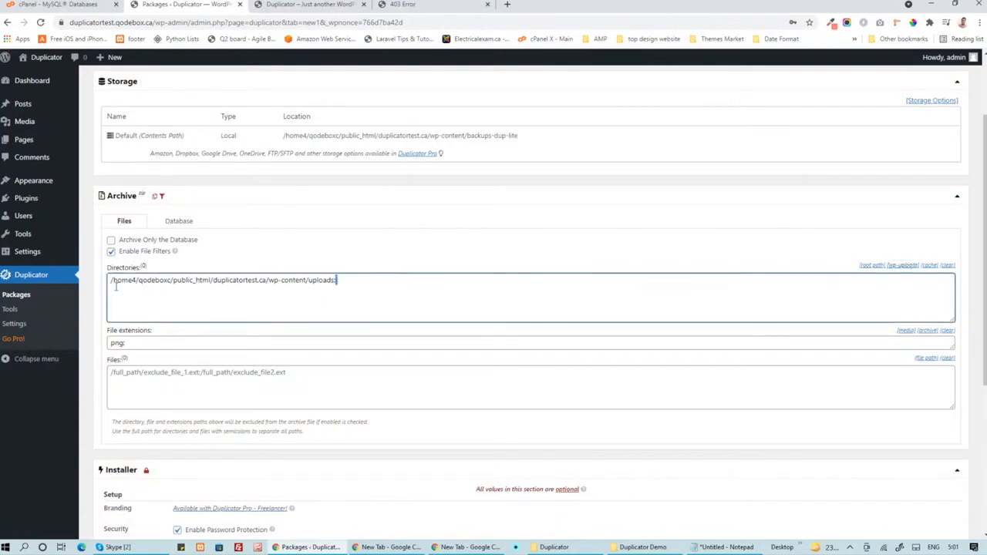
left_click_drag(117, 286, 109, 285)
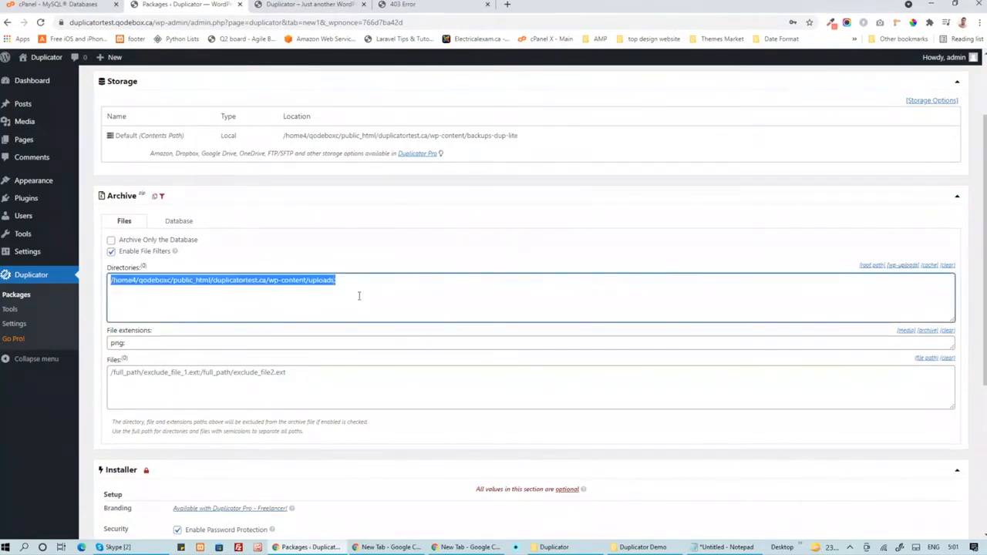
left_click(150, 345)
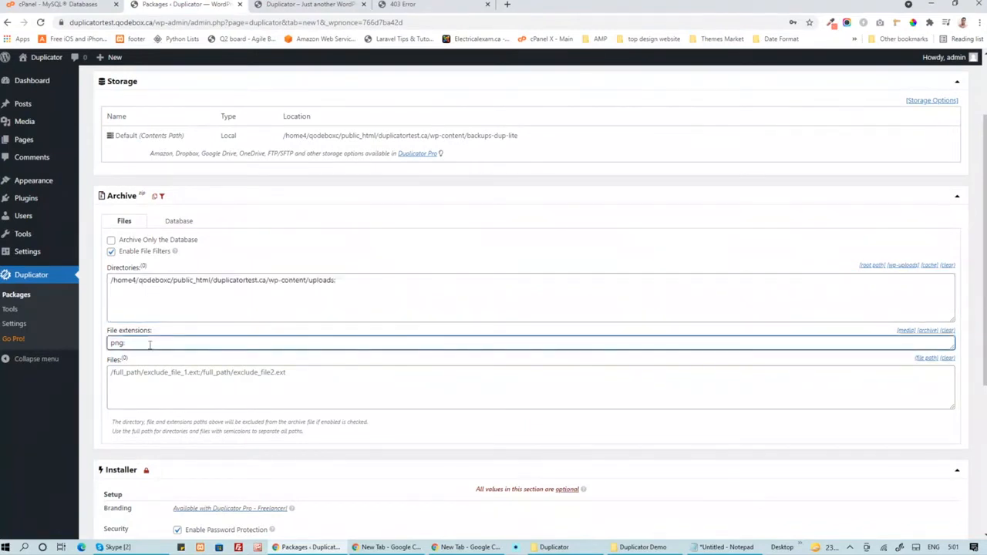
left_click(160, 378)
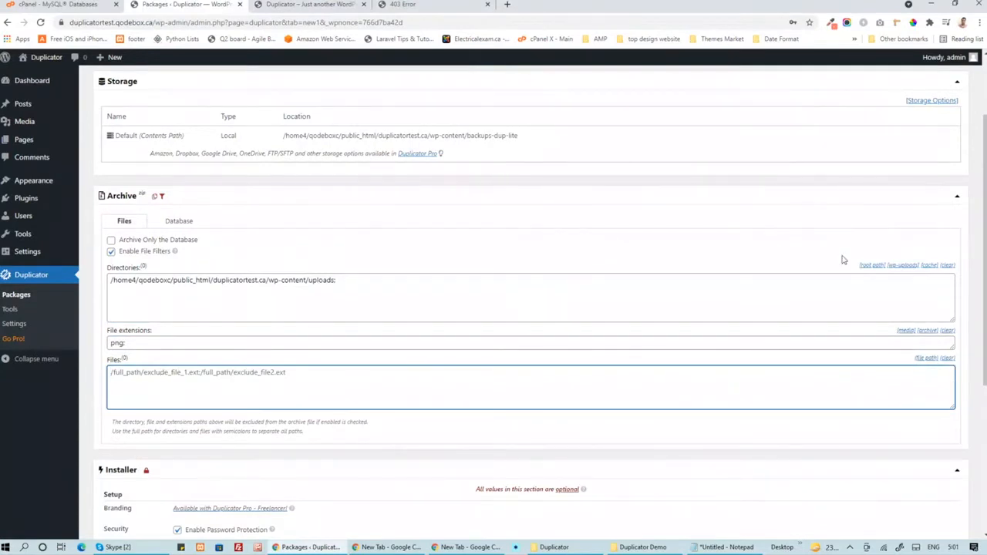
left_click(948, 265)
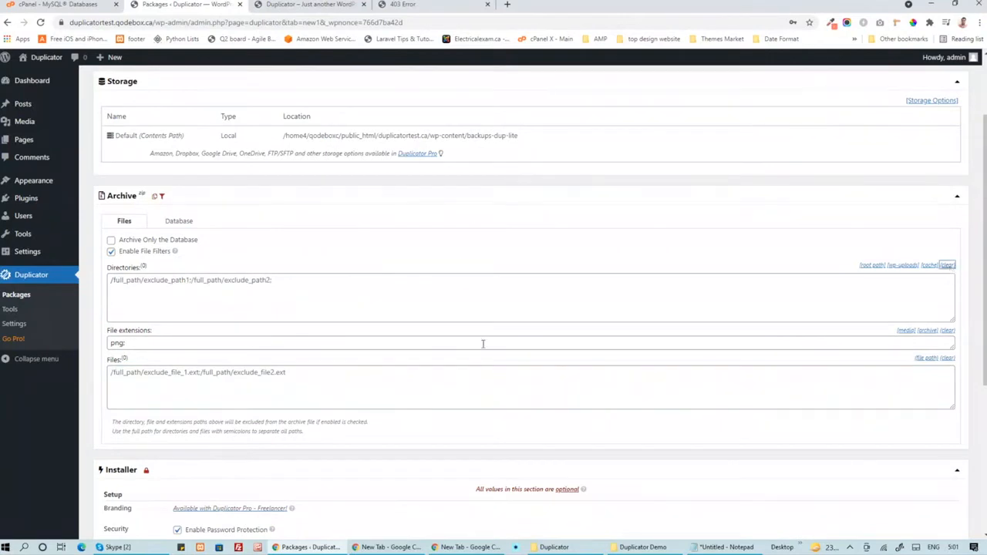
Keep password protection enabled for the installer, reveal its password and run the package's system scan
scroll(483, 343, "down", 2)
scroll(482, 343, "down", 2)
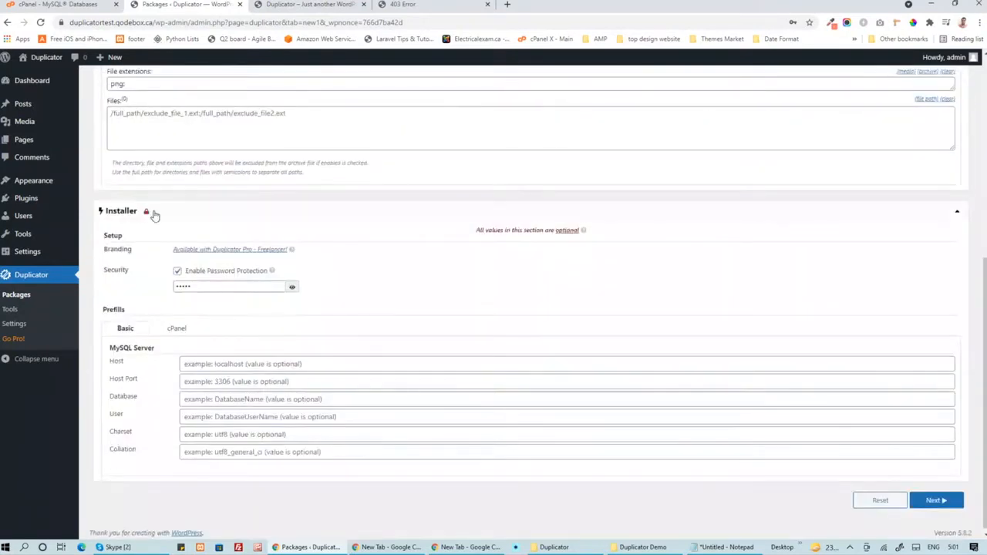
left_click(206, 278)
left_click(205, 278)
left_click(291, 289)
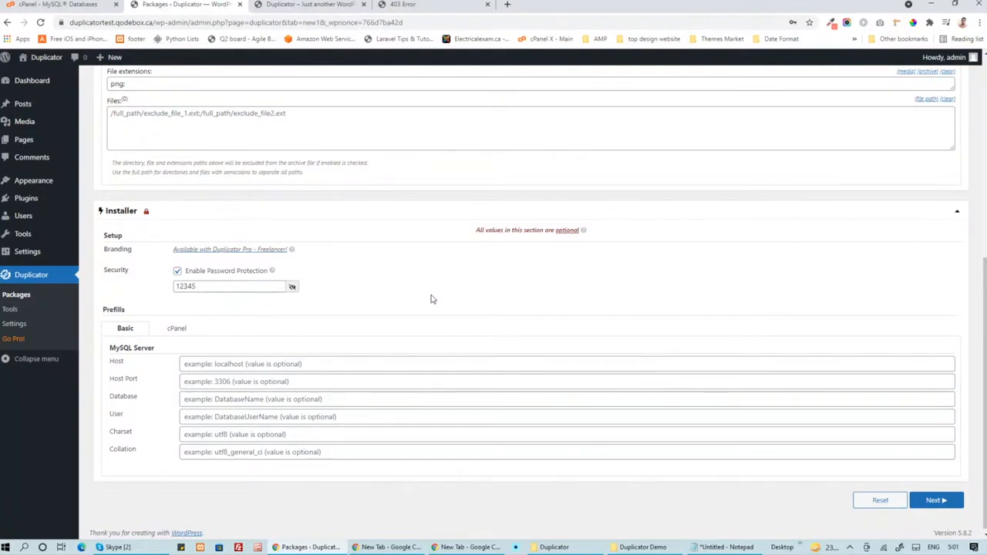
left_click(931, 499)
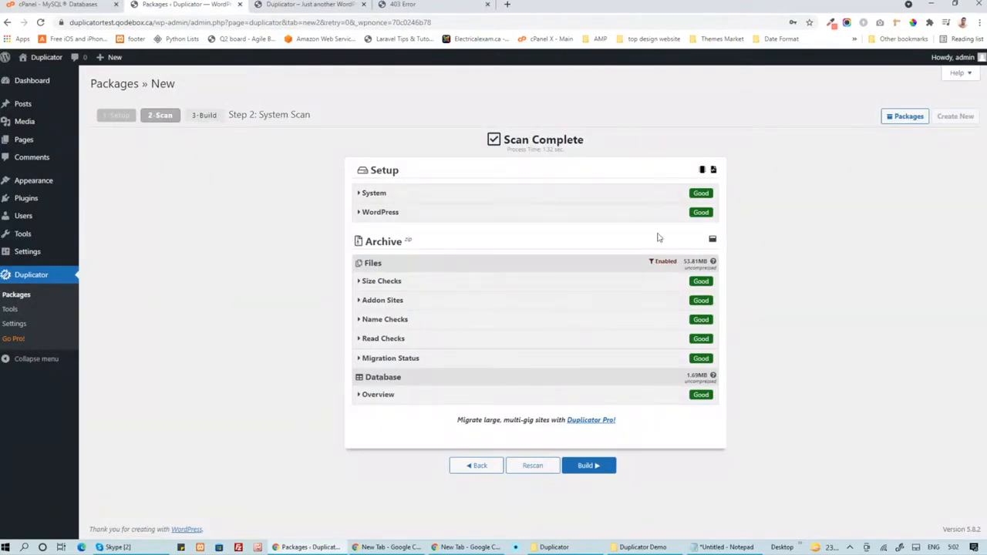
Build the package and download its archive zip and installer.php together into the Duplicator Demo folder
left_click(590, 466)
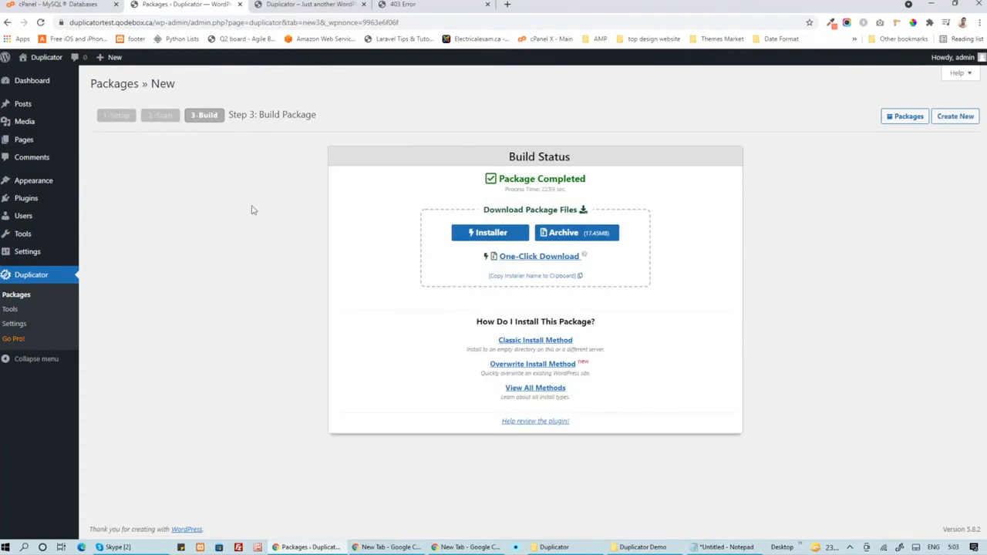
left_click(535, 257)
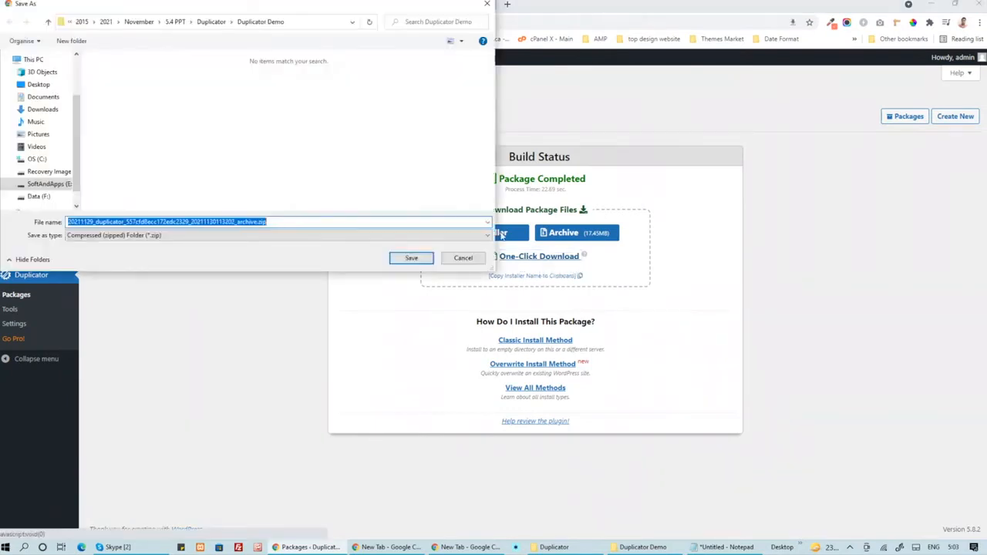
left_click(412, 259)
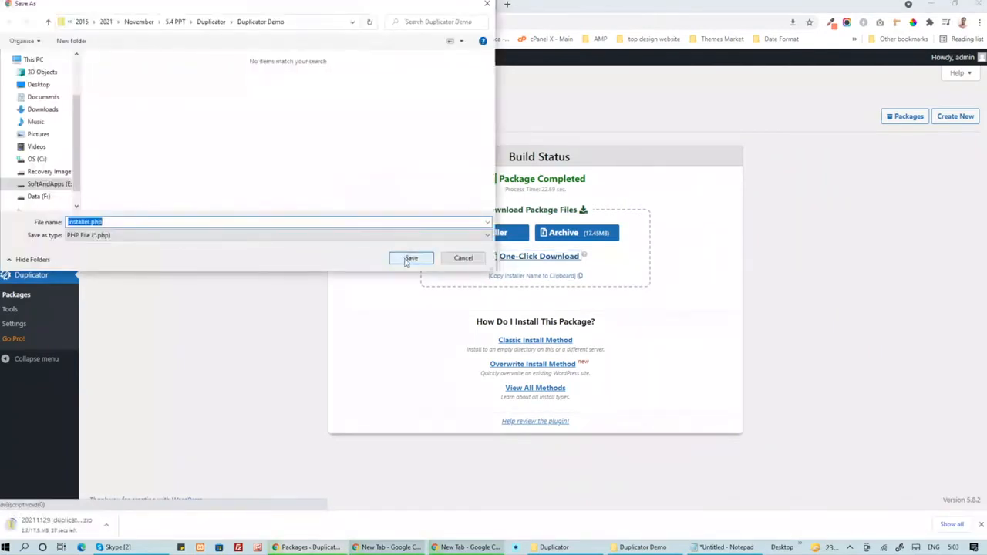
left_click(410, 258)
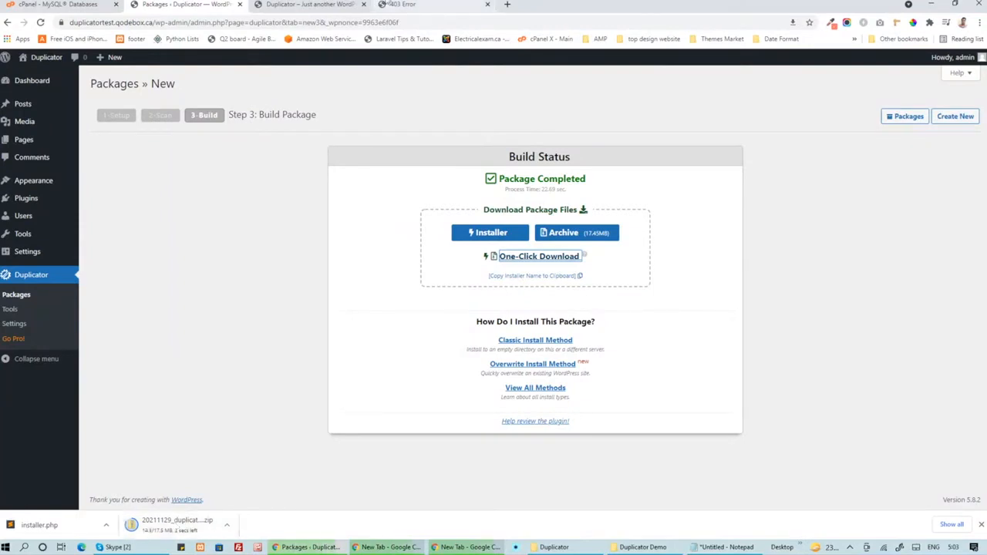
Open the duplicatormigration.qodebox.ca folder inside public_html in the cPanel File Manager
left_click(387, 3)
left_click(58, 4)
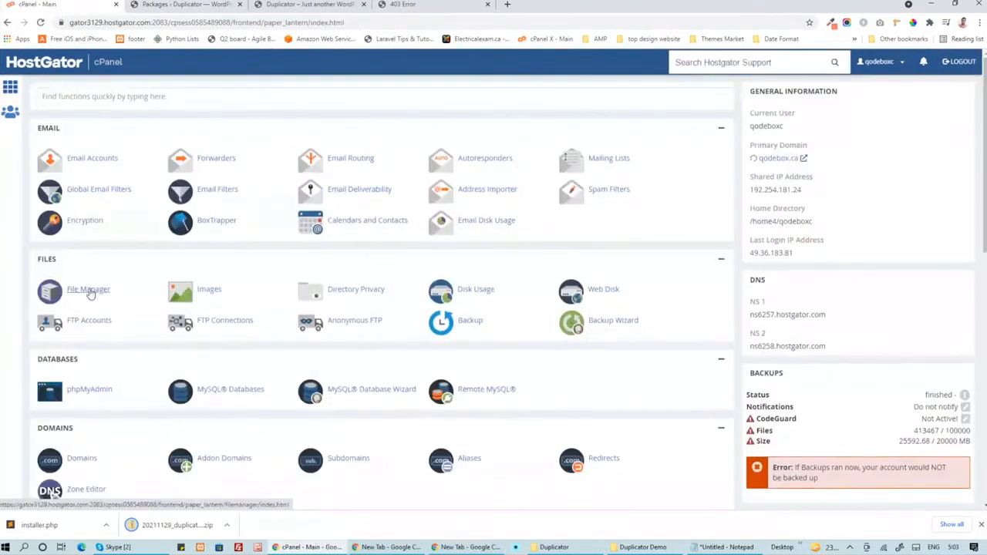
left_click(88, 296)
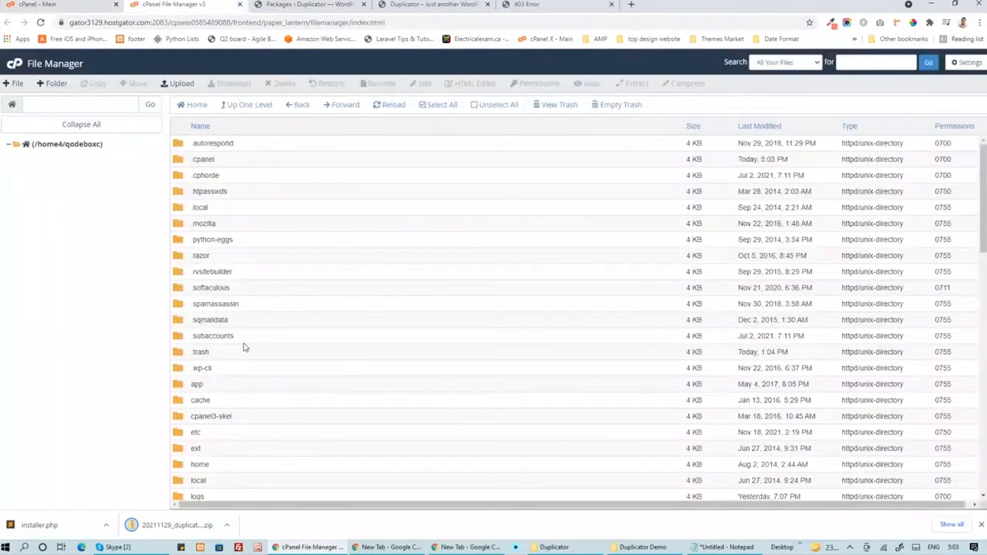
scroll(243, 347, "down", 3)
double_click(176, 402)
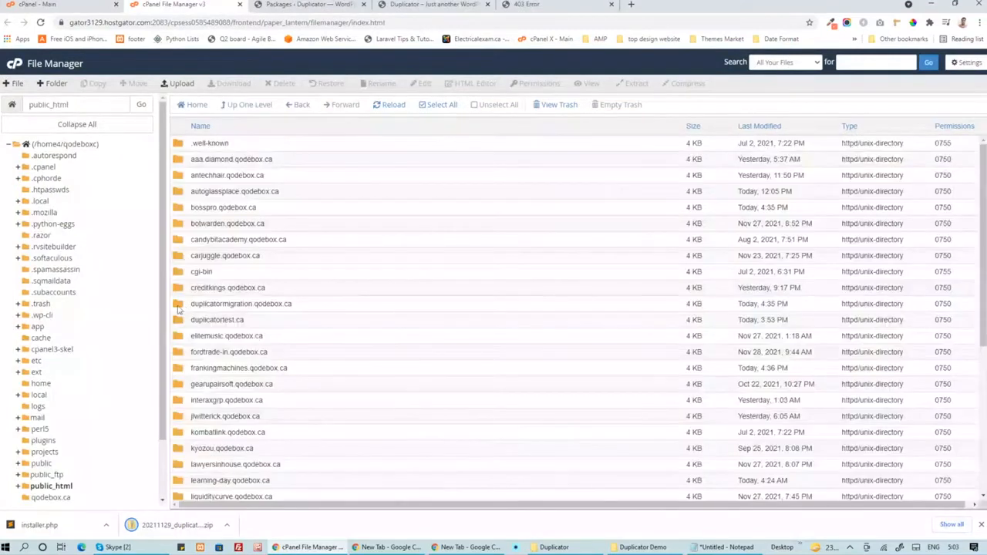
double_click(178, 304)
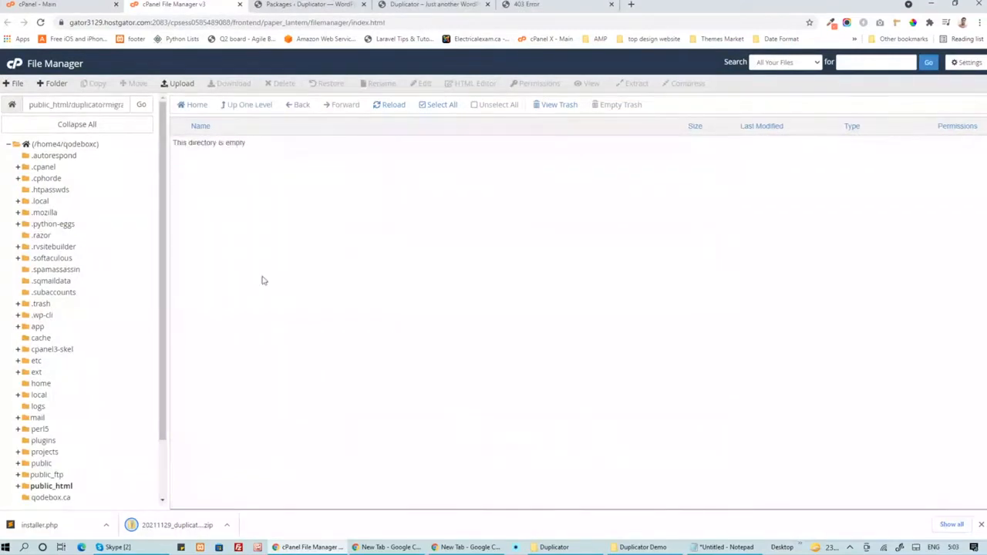
Upload installer.php and the 20211129_duplicator archive zip to the duplicatormigration.qodebox.ca folder and return to that folder
left_click(181, 85)
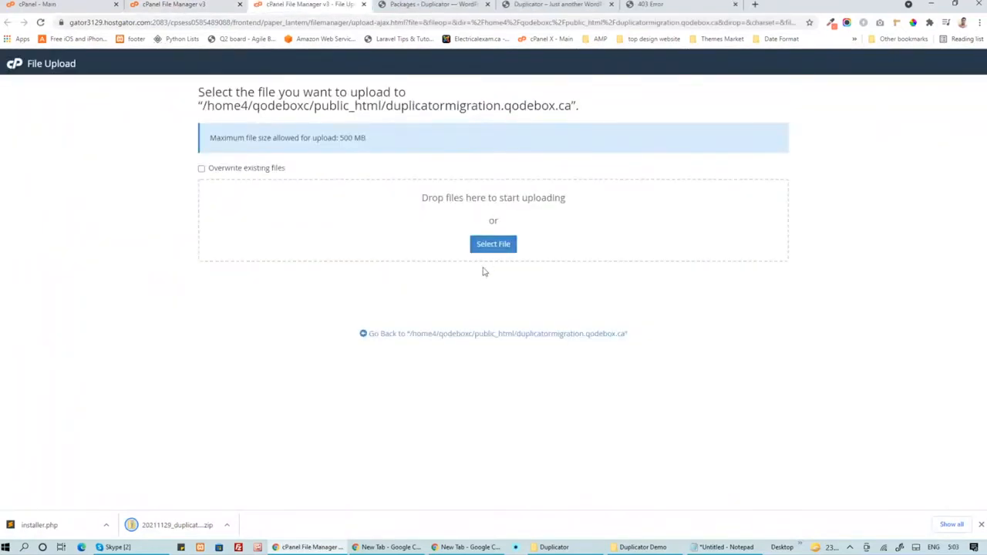
left_click(484, 245)
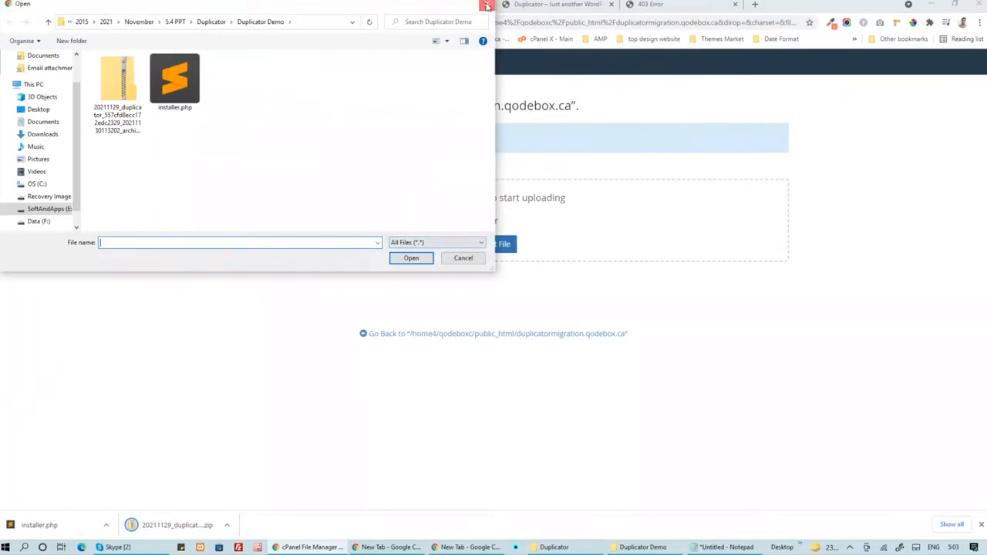
left_click(463, 258)
left_click_drag(386, 283, 491, 228)
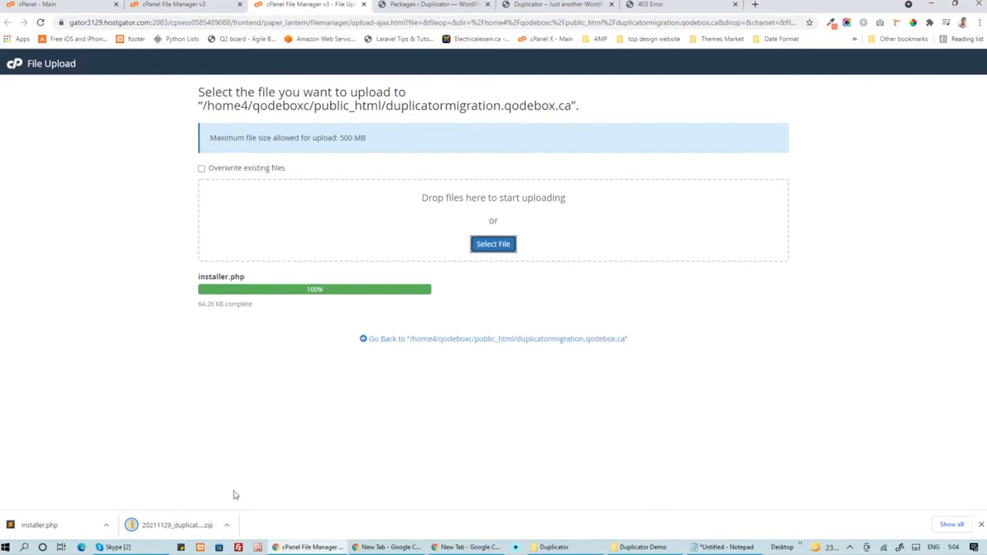
left_click_drag(184, 525, 421, 195)
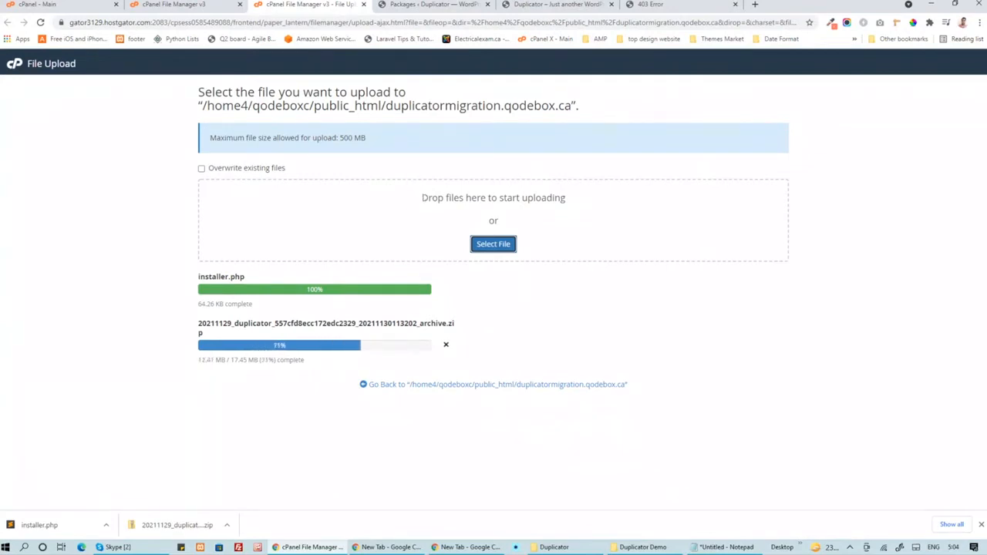
left_click(981, 525)
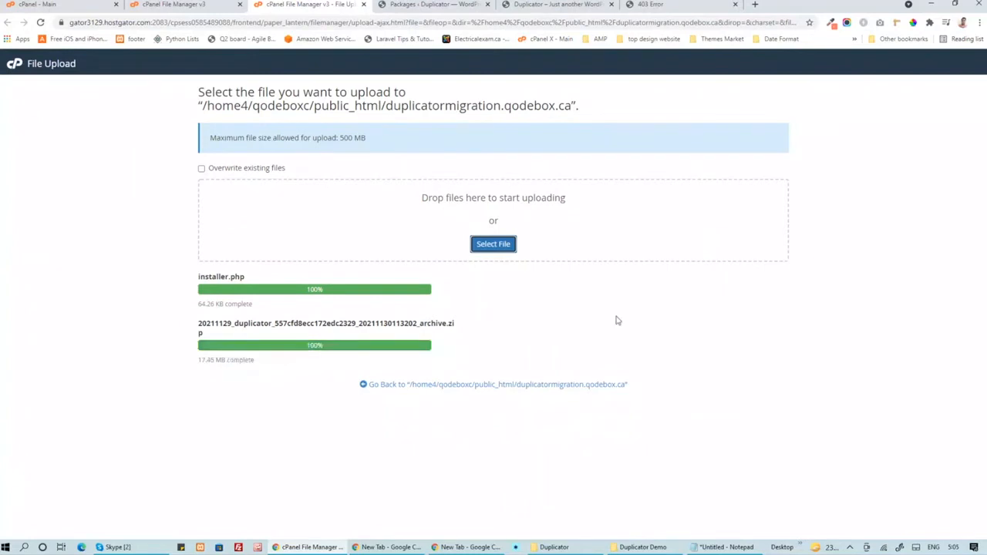
left_click(529, 388)
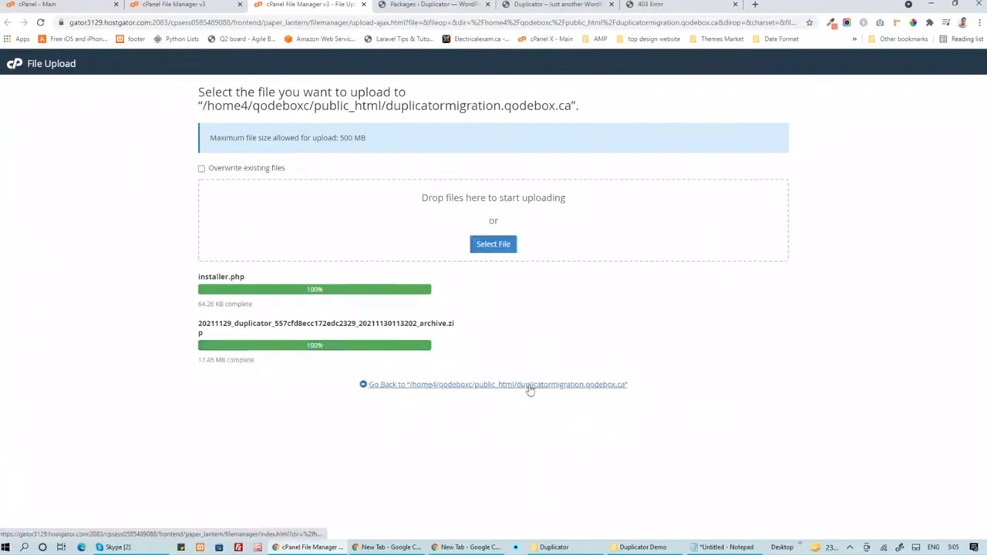
left_click(564, 3)
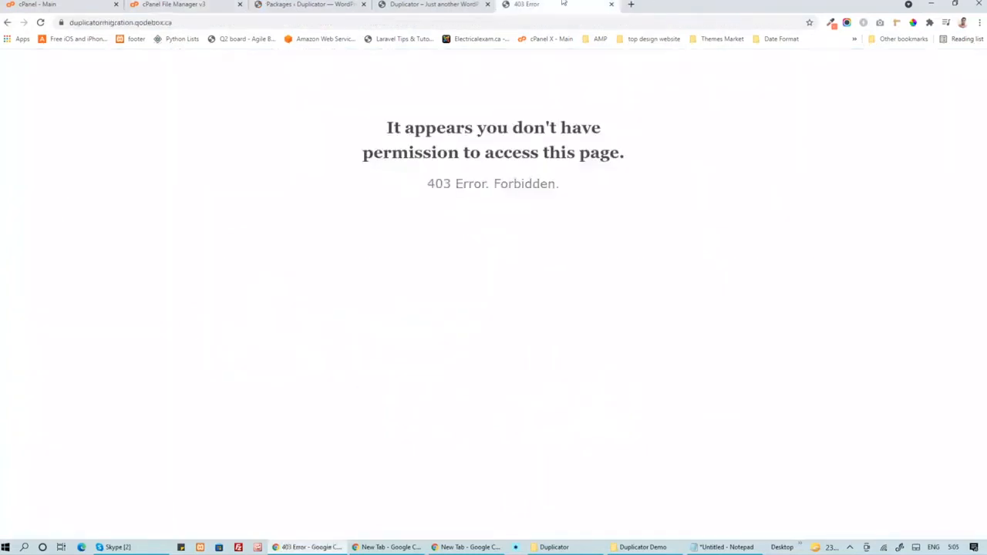
left_click(424, 22)
left_click(424, 22)
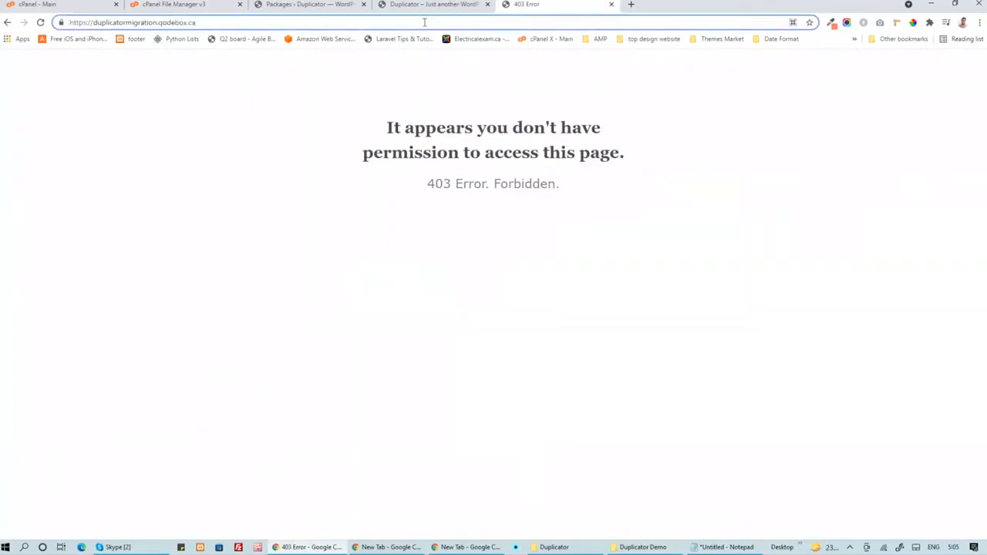
type("/i")
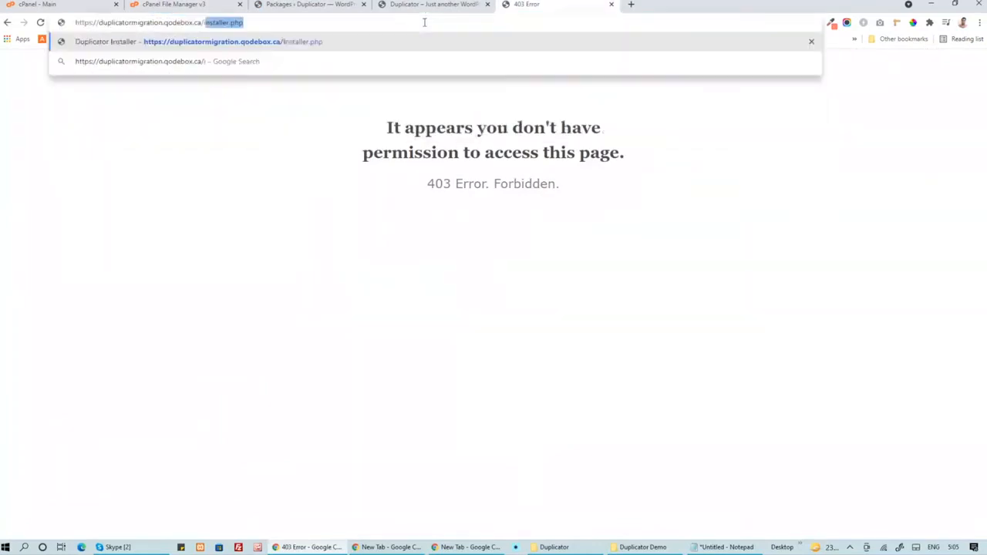
key("Return")
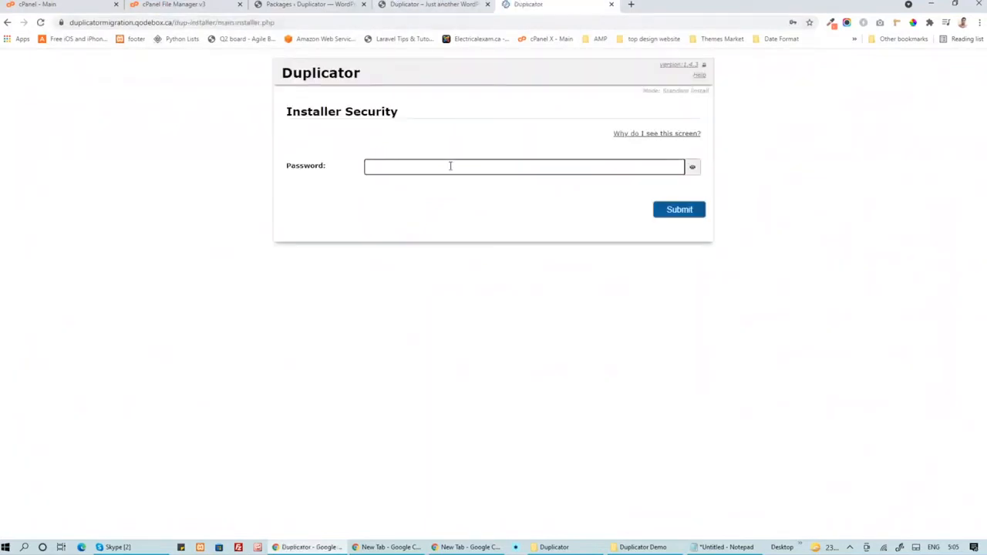
Enter the installer password on the Installer Security page and submit it
left_click(450, 166)
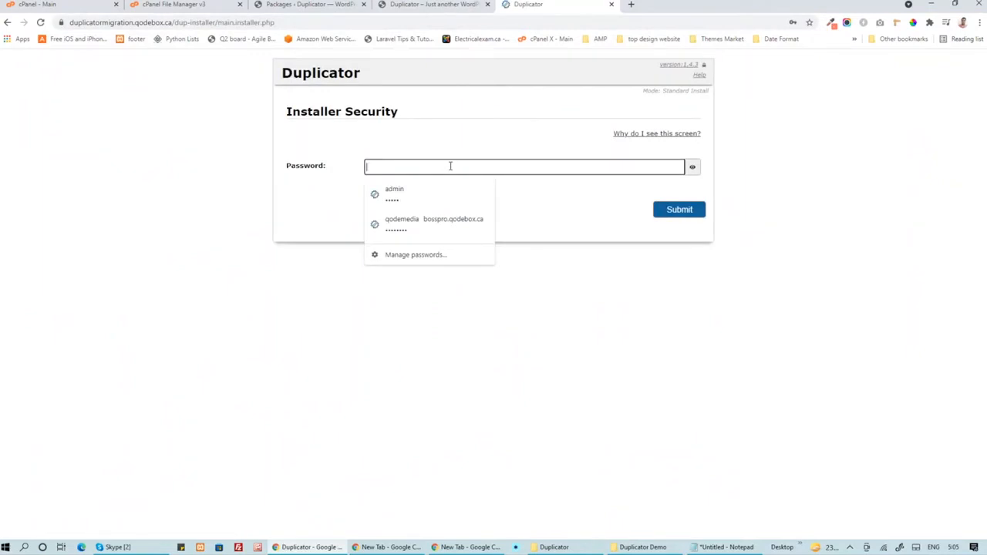
type("••")
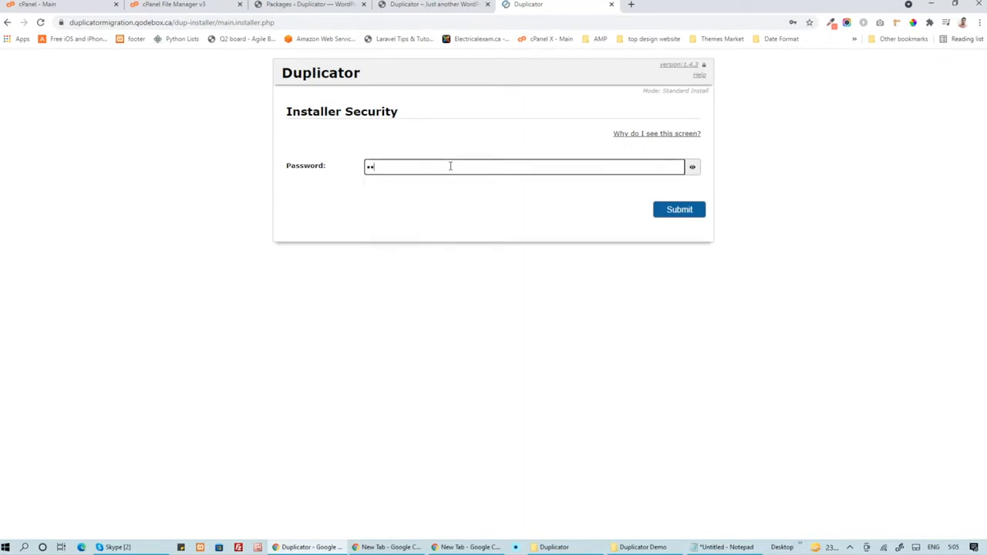
type("•••")
left_click(691, 214)
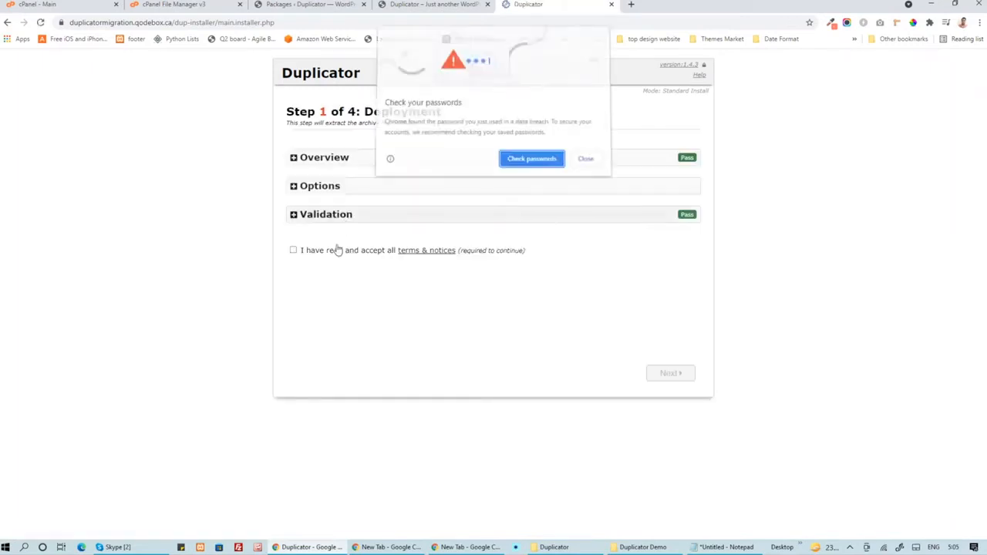
Accept the installer's terms and notices and continue from Deployment to the Install Database step
left_click(306, 253)
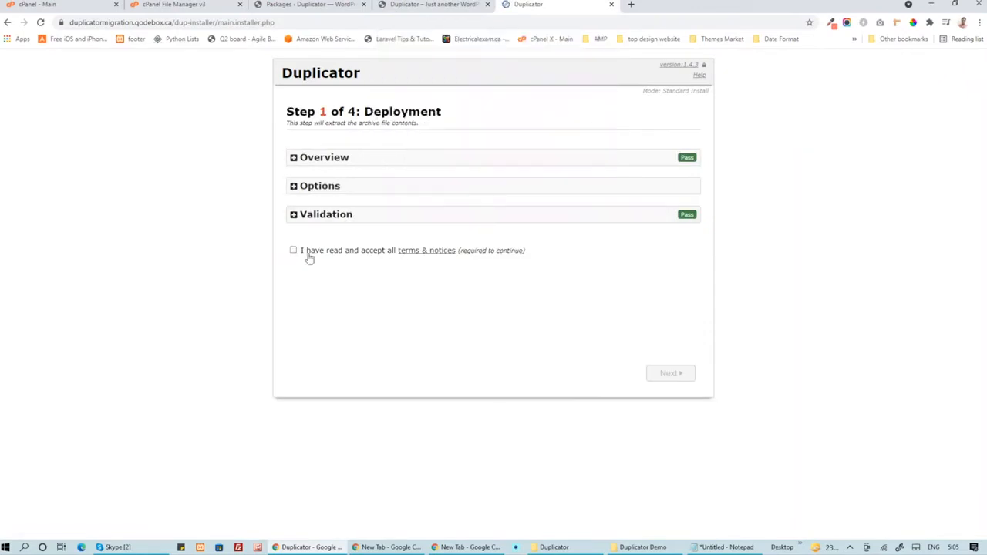
left_click(306, 253)
left_click(670, 373)
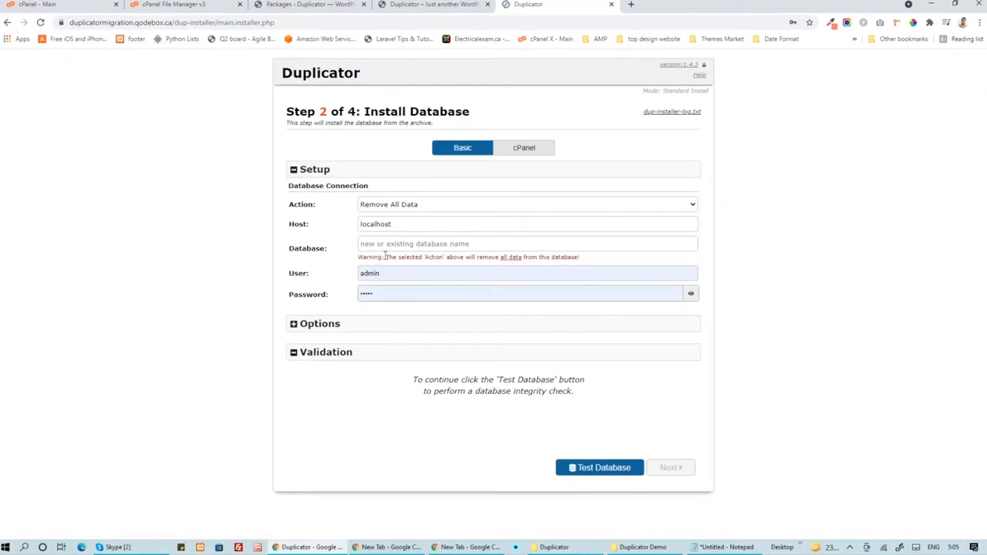
Create a new MySQL database named migration_db with the qodeboxc_ prefix in cPanel's MySQL Databases
left_click(54, 5)
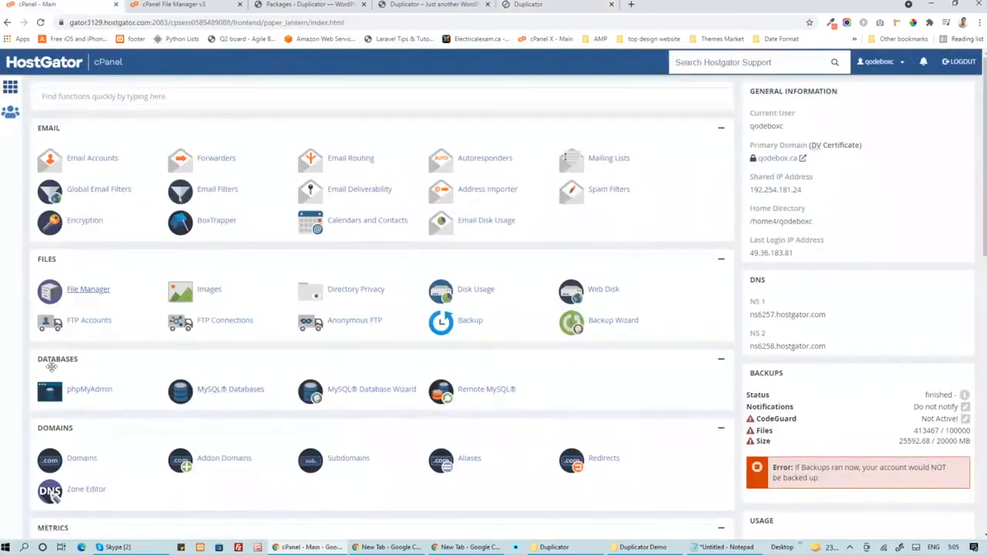
left_click(232, 395)
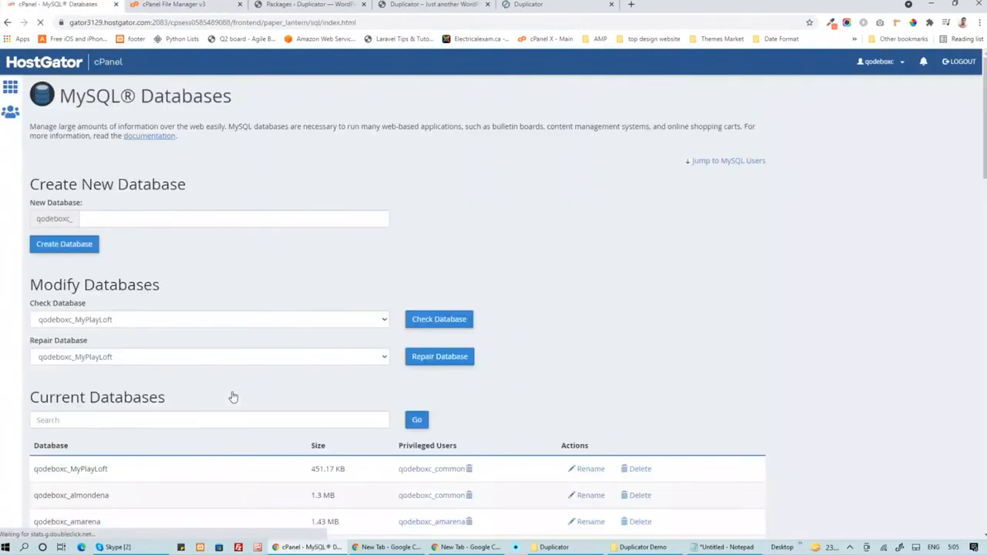
left_click(139, 219)
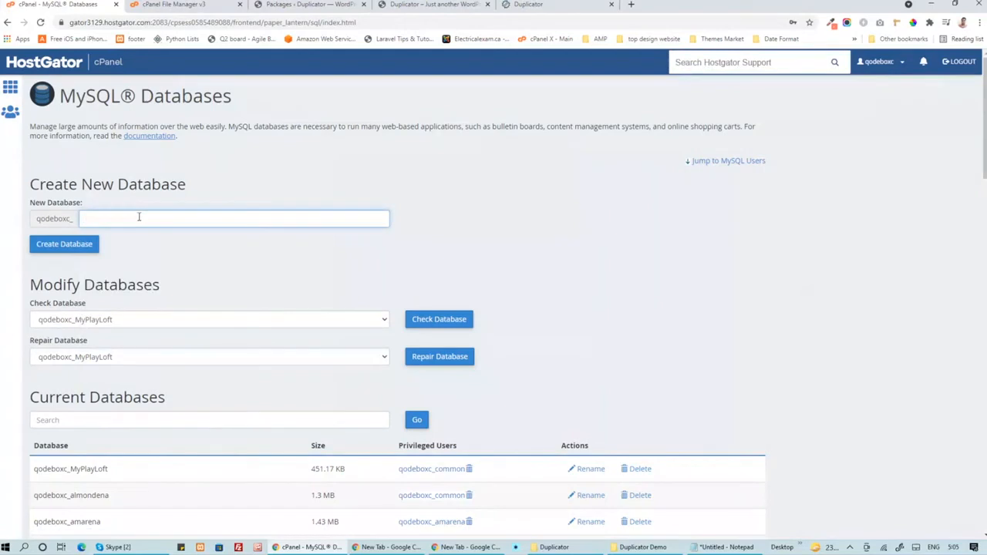
type("migrati")
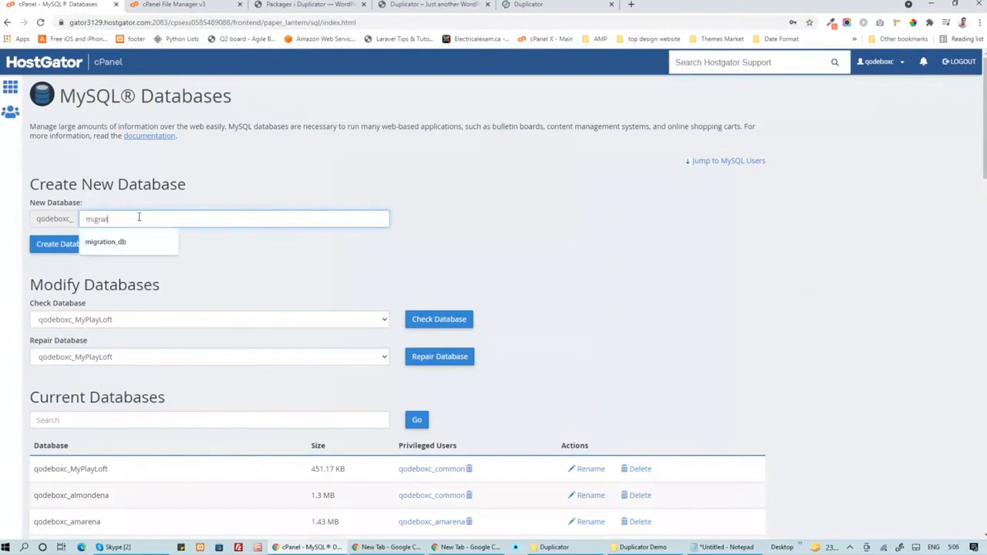
type("on_db")
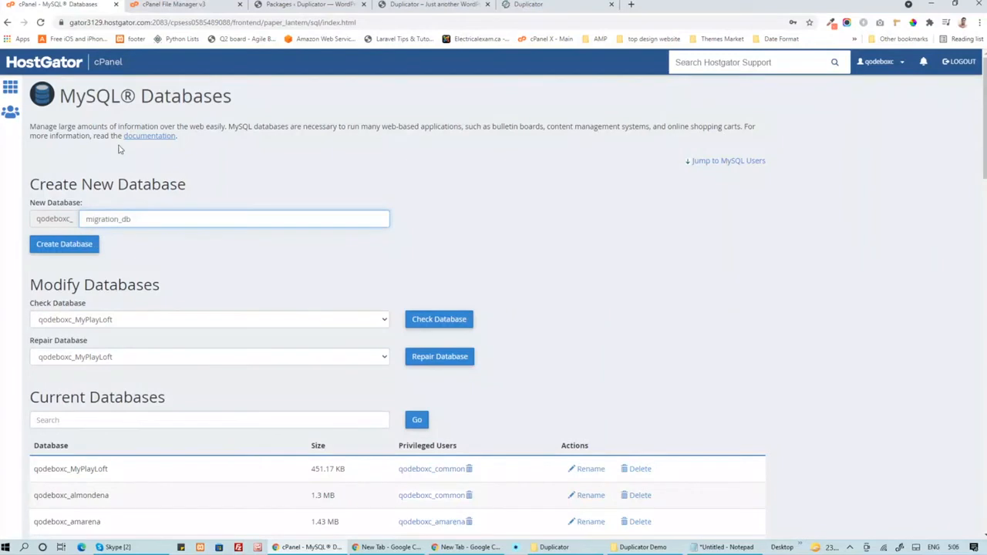
key("Return")
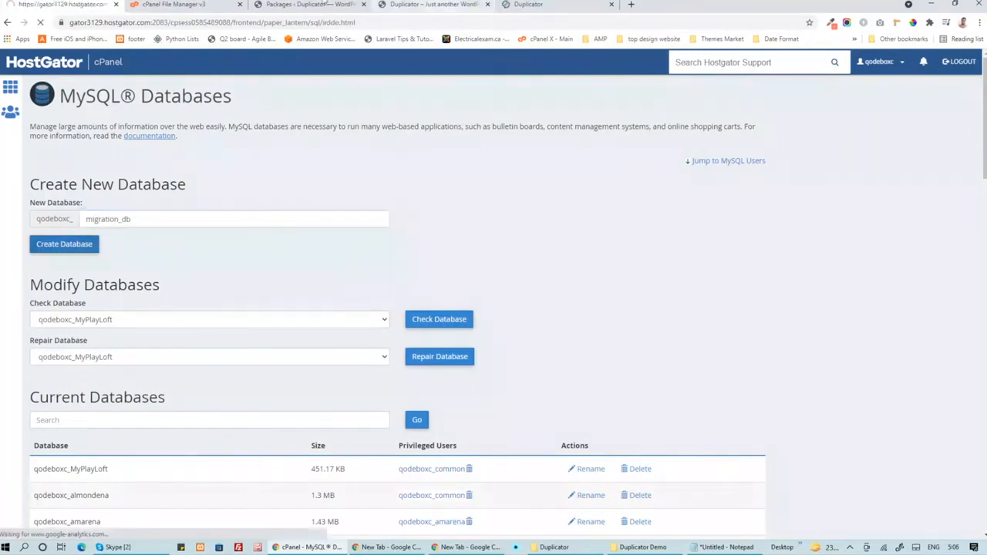
Copy the database name qodeboxc_migration_db into the Notepad notes and return to cPanel
left_click_drag(213, 132, 128, 135)
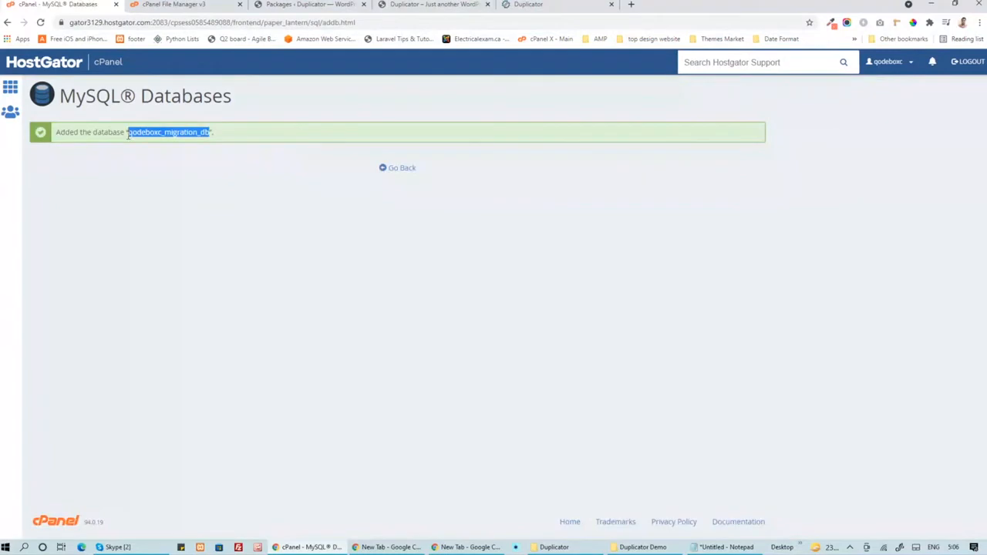
left_click(178, 181)
left_click(703, 544)
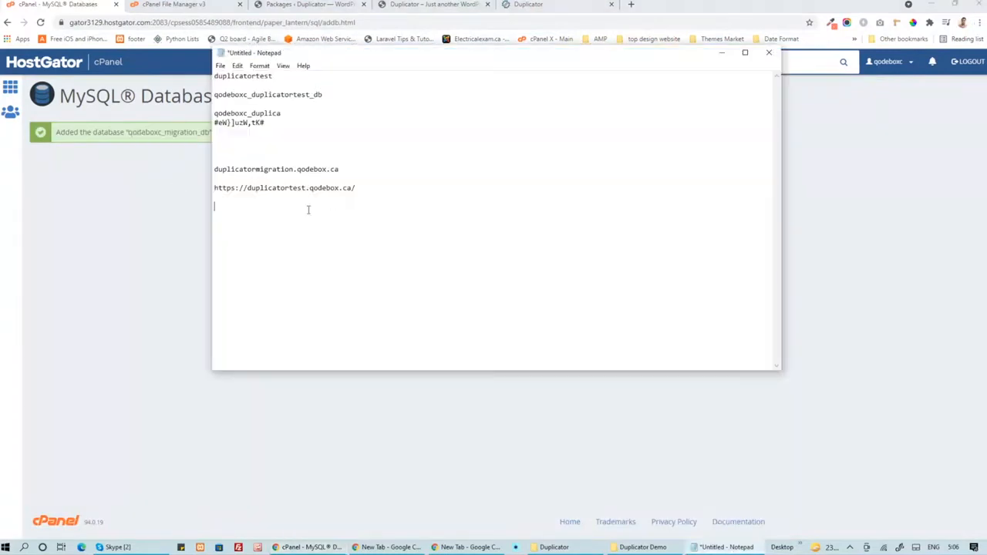
key("alt+Tab")
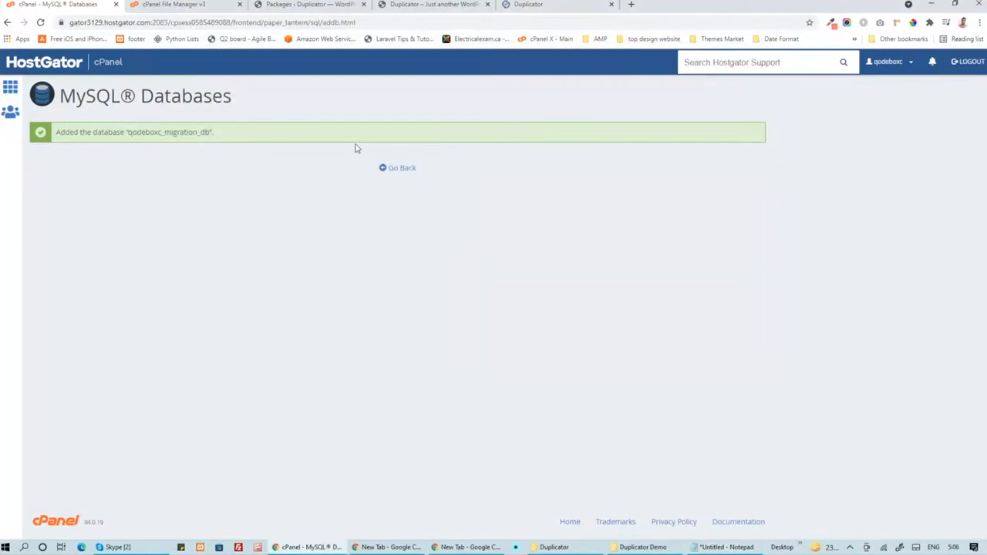
Go back to the MySQL Databases page and enter migrati as the username under Add New User
left_click(401, 169)
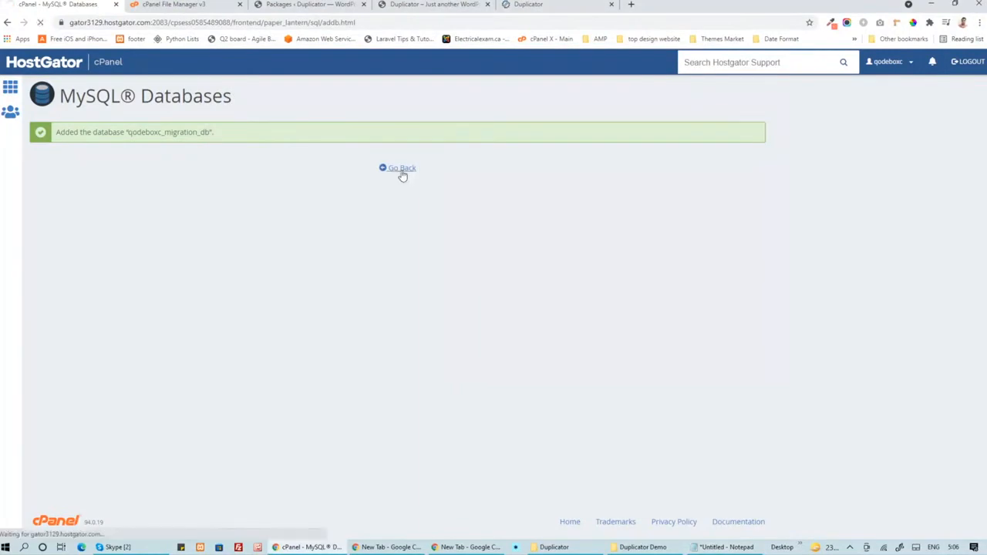
scroll(216, 289, "down", 3)
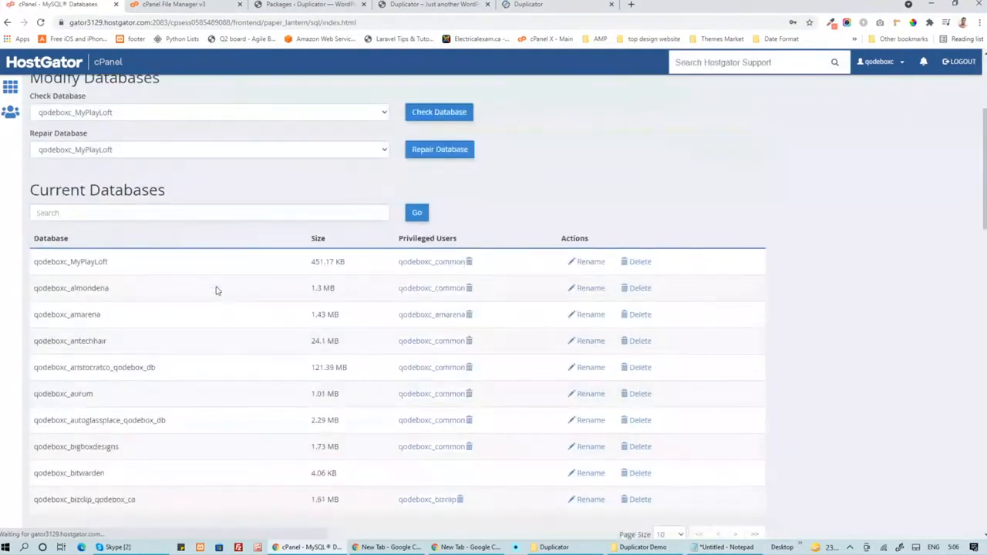
scroll(216, 289, "down", 3)
scroll(216, 289, "down", 2)
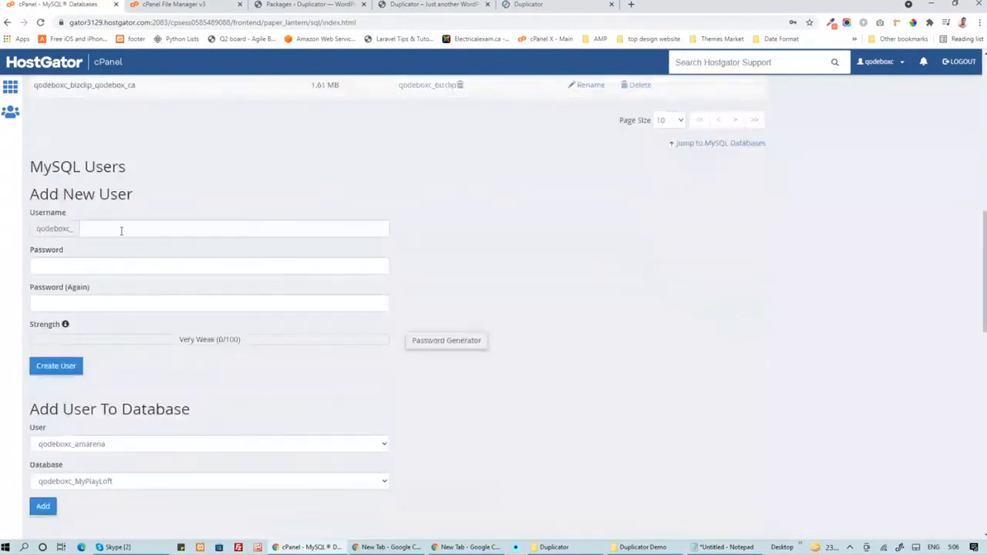
left_click(121, 230)
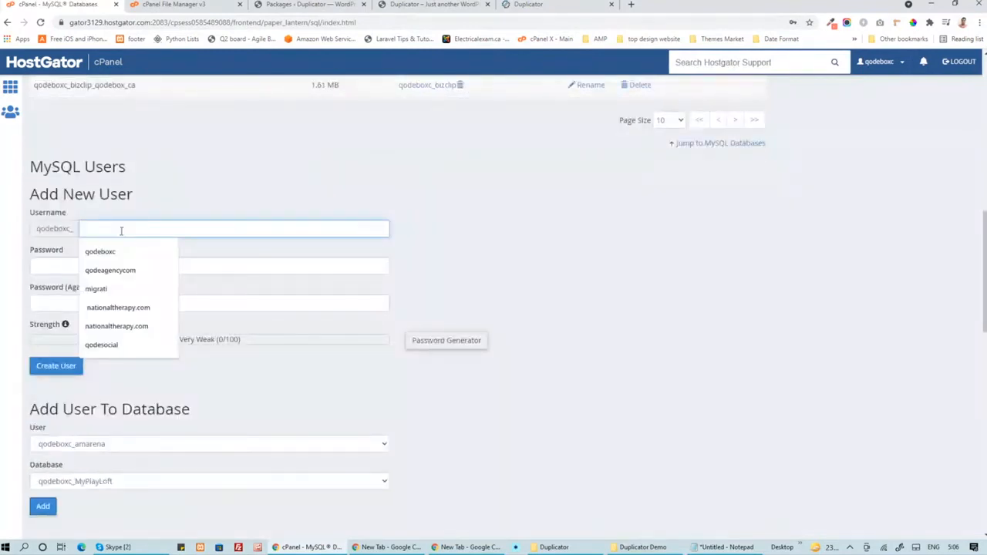
type("mi")
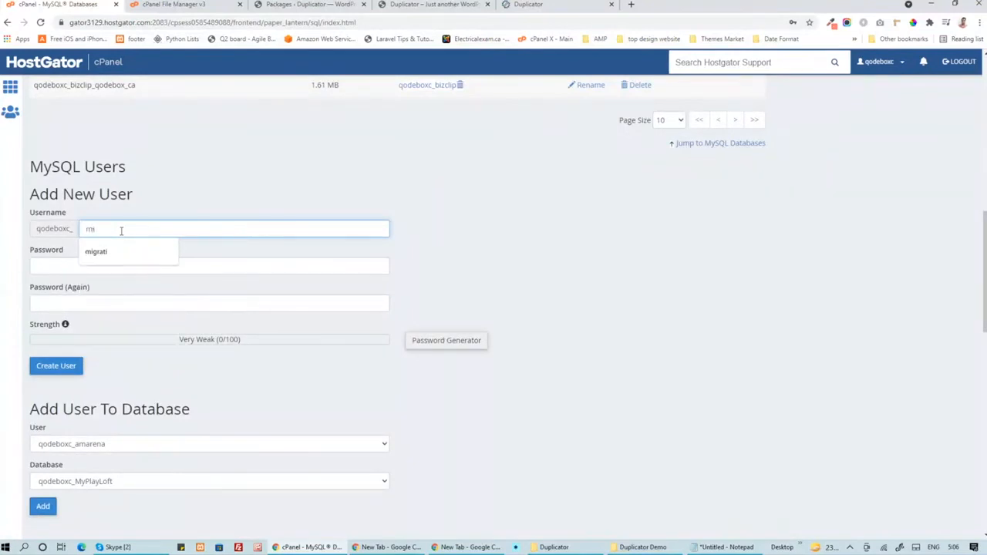
type("grati")
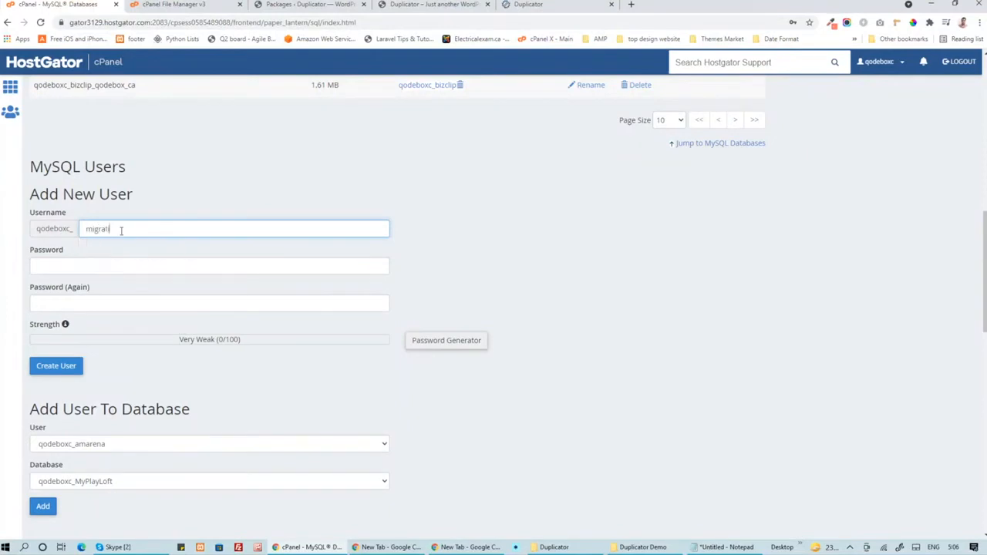
Create the MySQL user with a copied generator password entered in both password fields
left_click(428, 347)
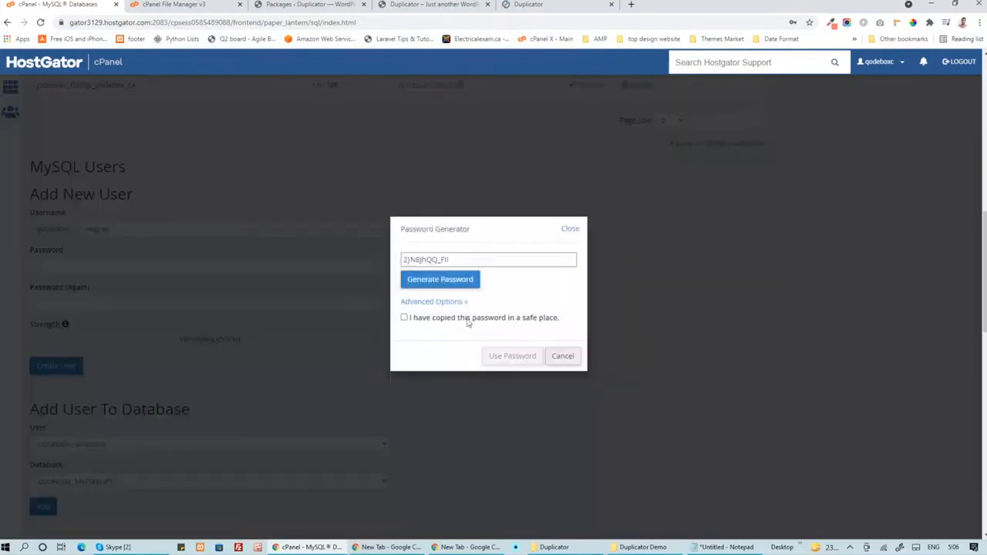
left_click(454, 260)
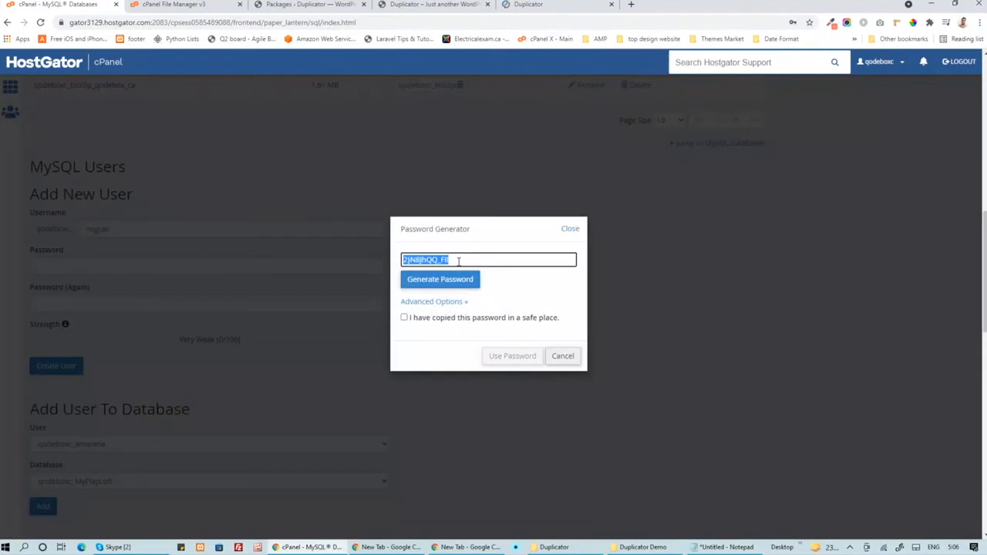
left_click(562, 356)
left_click(110, 266)
key("ctrl+v")
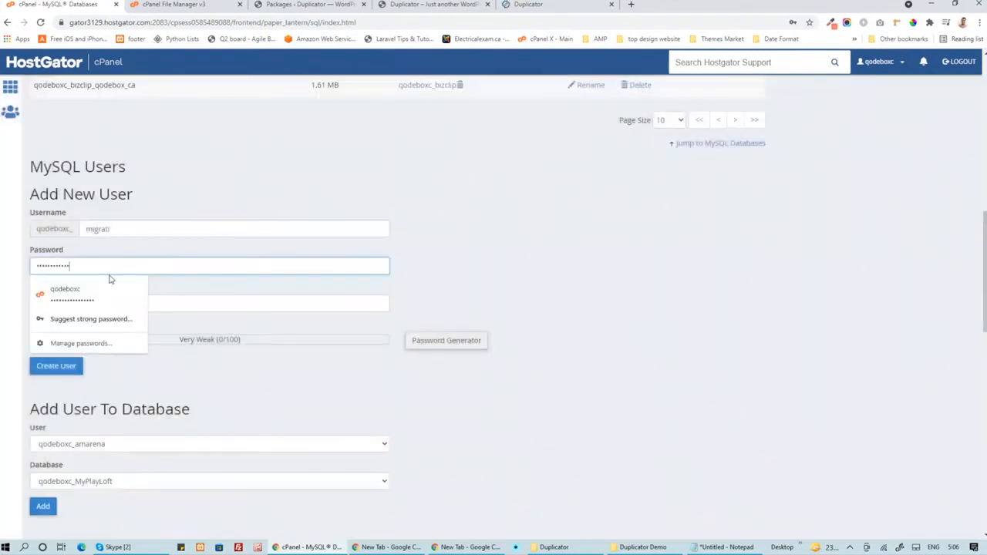
left_click(176, 303)
key("ctrl+v")
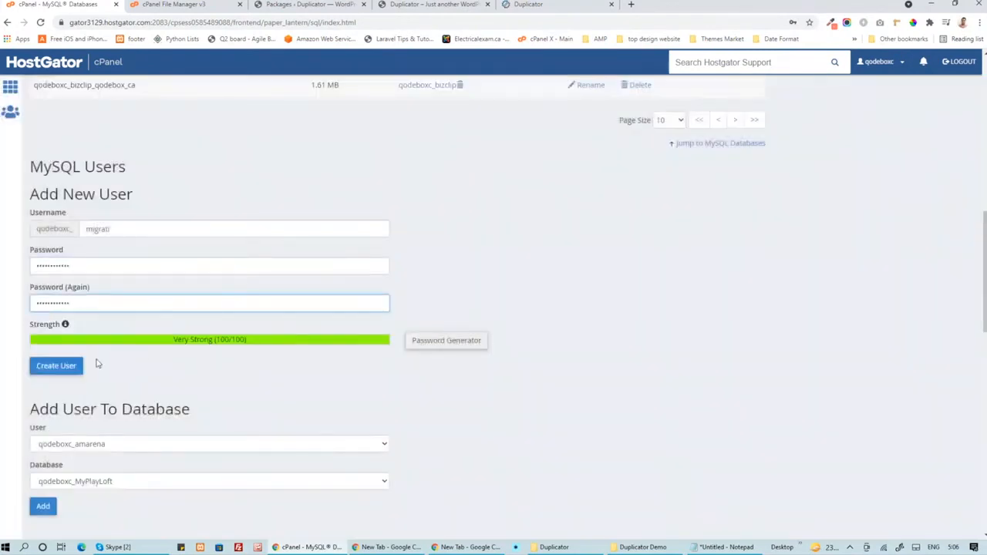
Record the new MySQL user's password and the username qodeboxc_migrati in the Notepad notes
key("alt+Tab")
key("Return")
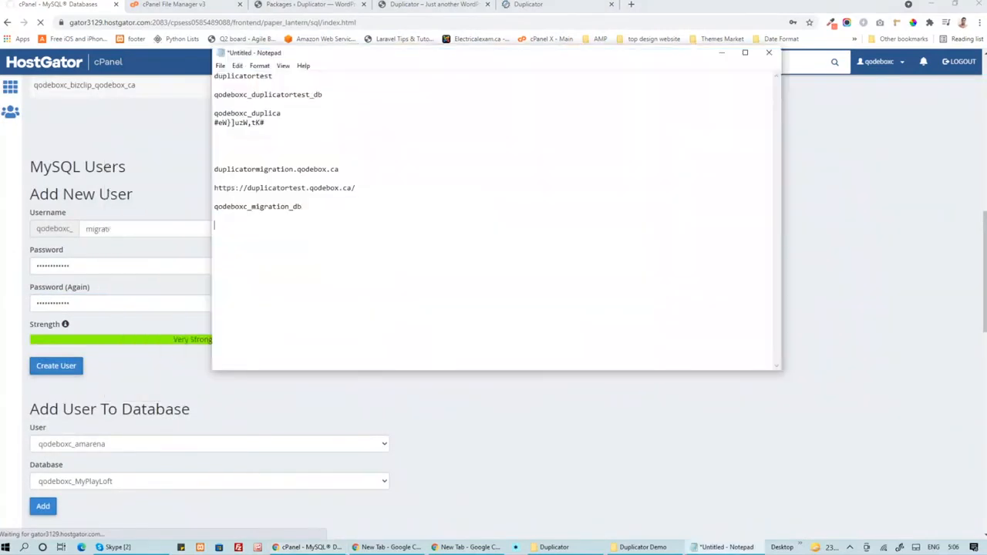
key("ctrl+v")
key("alt+Tab")
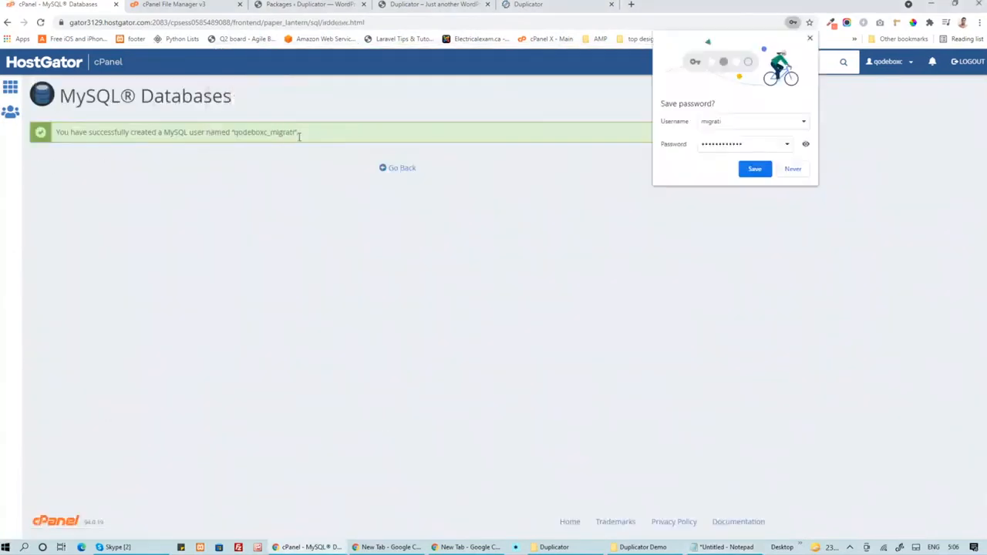
left_click_drag(296, 132, 237, 141)
key("alt+Tab")
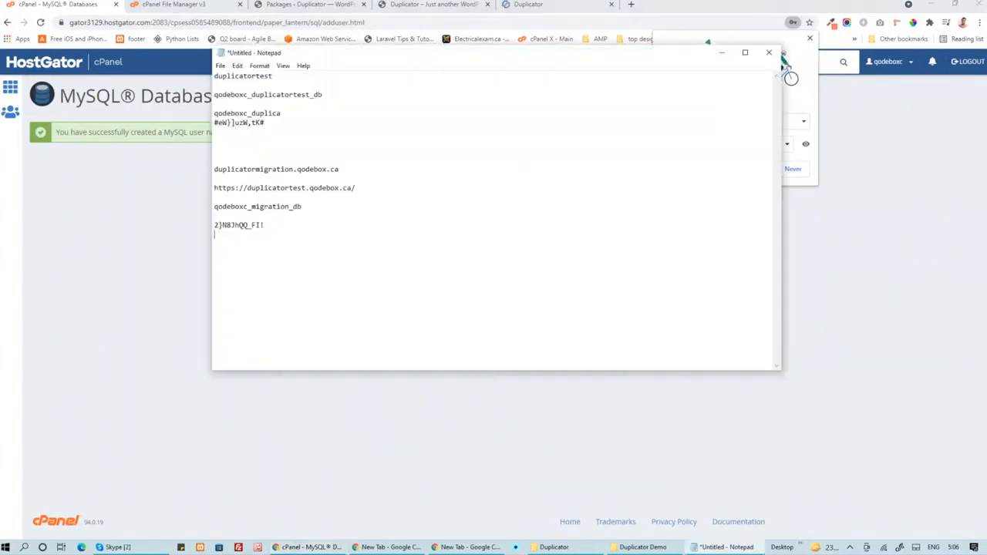
left_click(139, 237)
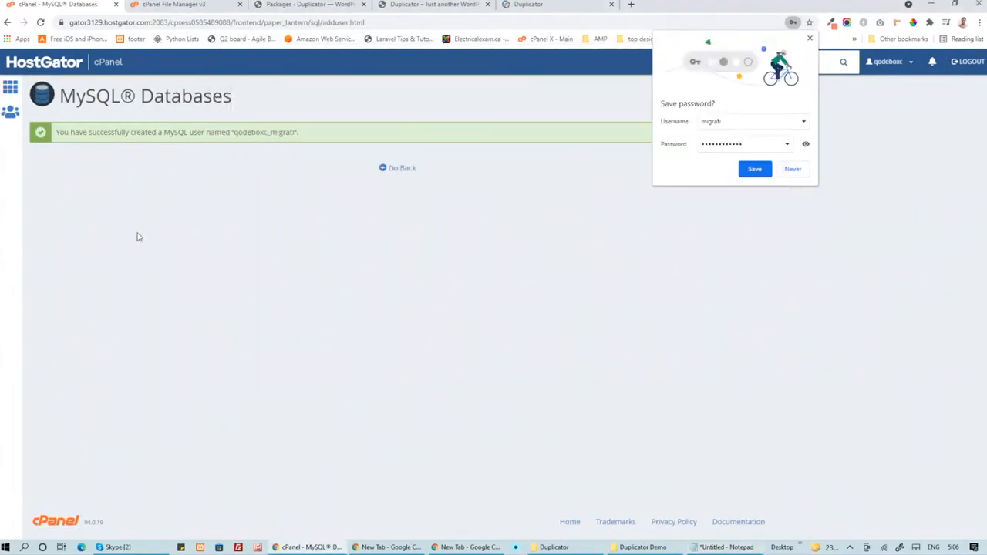
Go back to MySQL Databases and select the user qodeboxc_migrati under Add User To Database
left_click(399, 172)
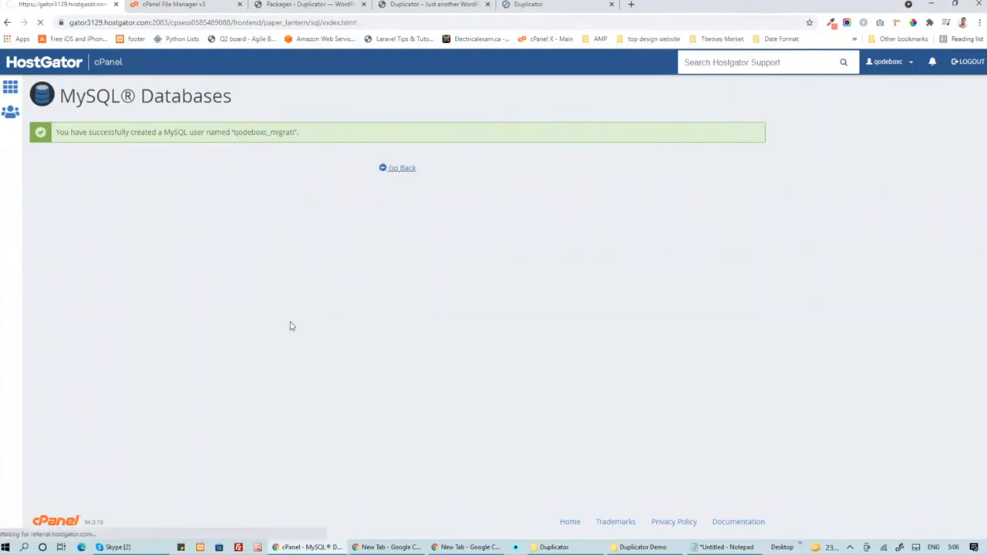
scroll(290, 326, "down", 10)
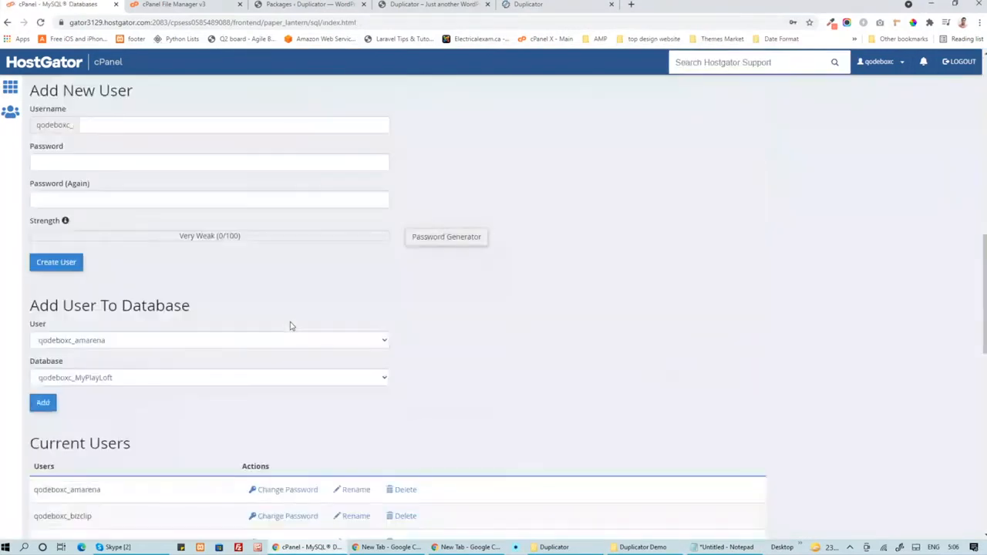
scroll(290, 325, "down", 4)
scroll(290, 326, "up", 3)
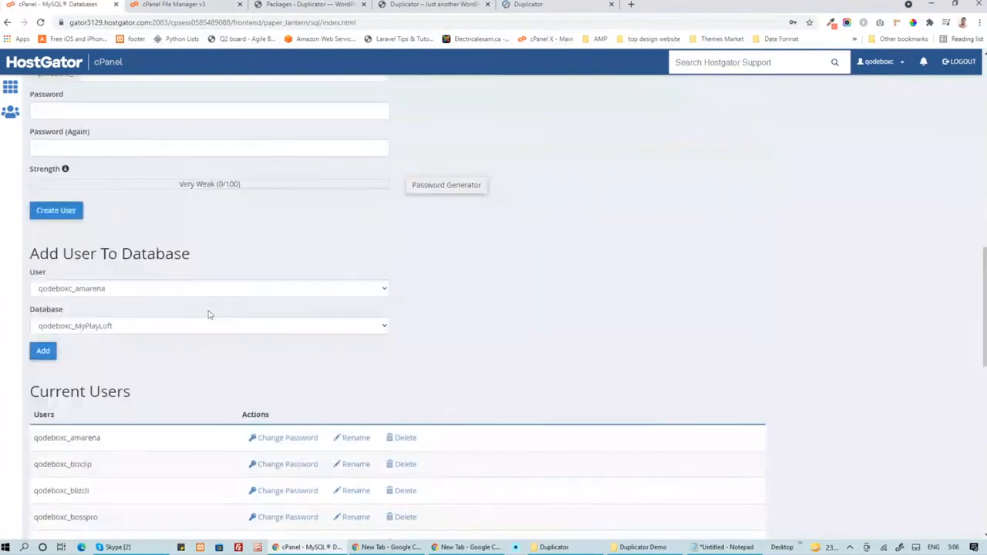
left_click(108, 290)
scroll(95, 254, "down", 1)
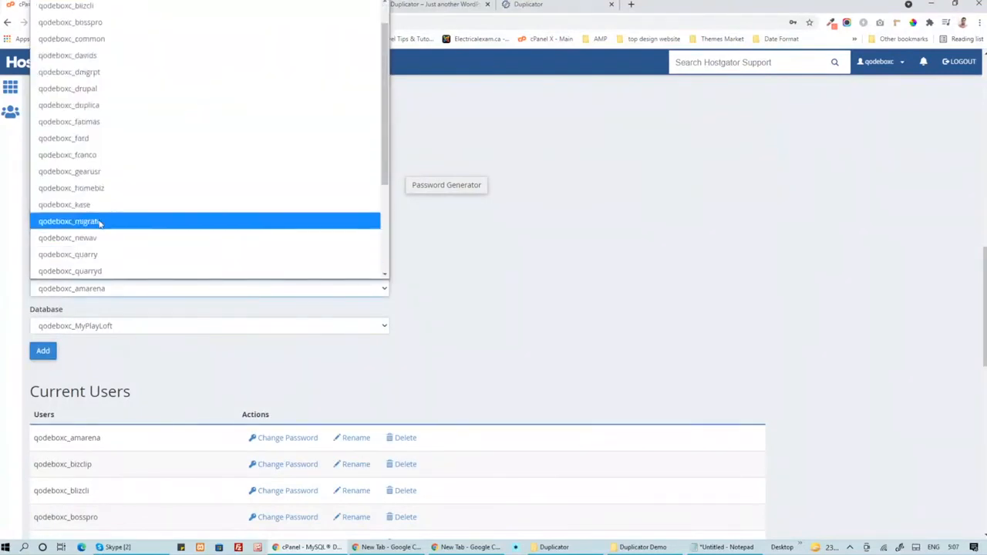
left_click(100, 222)
Add the selected user to the database qodeboxc_migration_db and grant it all privileges
left_click(98, 326)
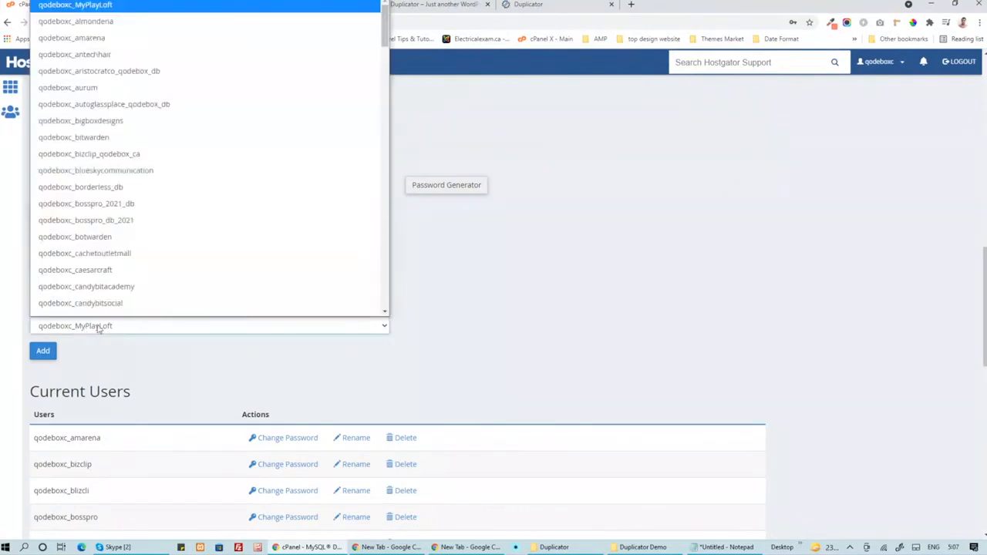
scroll(107, 289, "down", 2)
left_click(99, 364)
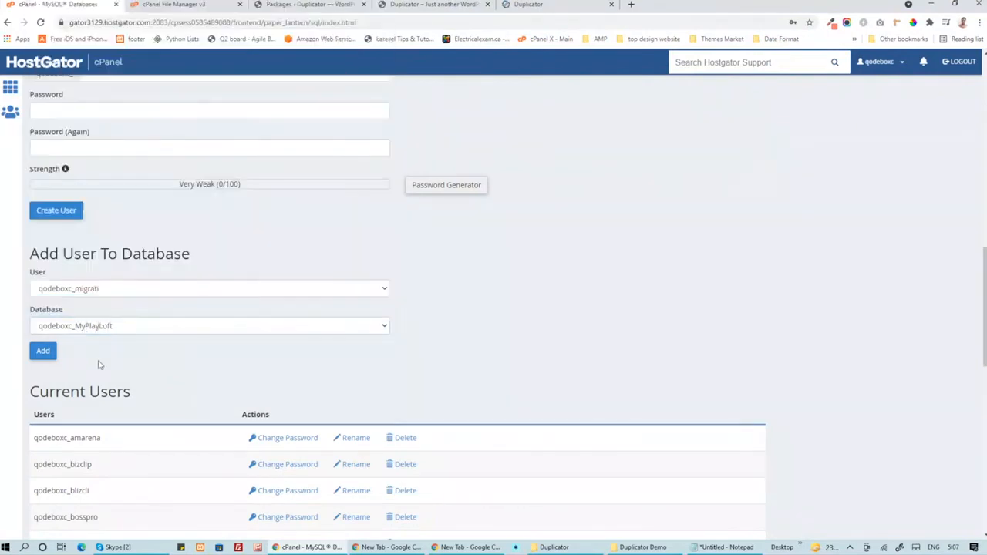
left_click(100, 325)
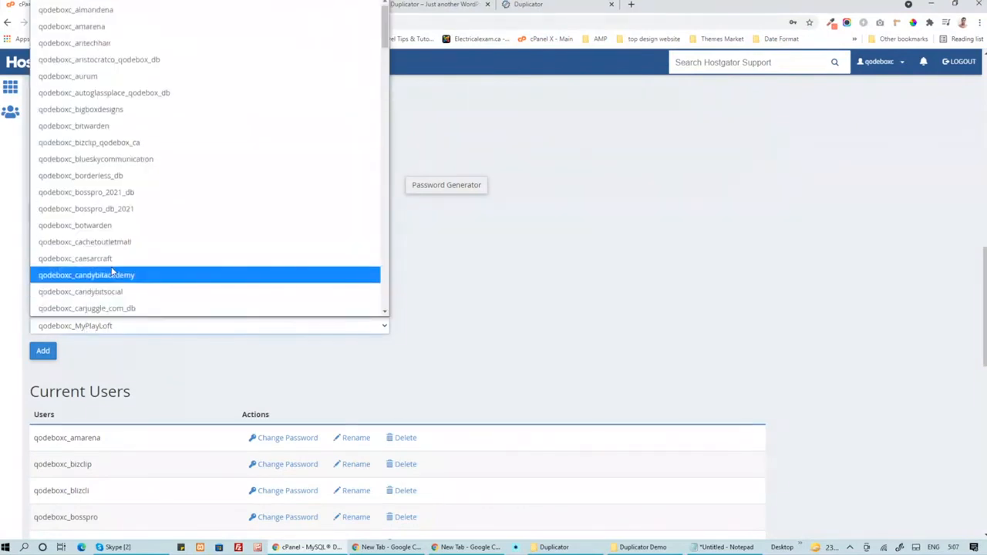
scroll(112, 271, "down", 3)
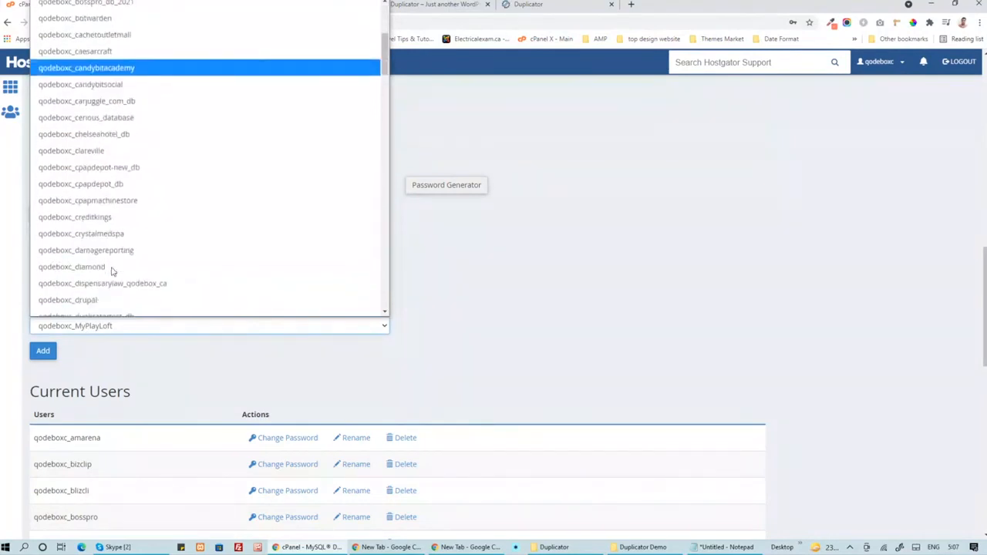
scroll(111, 271, "down", 2)
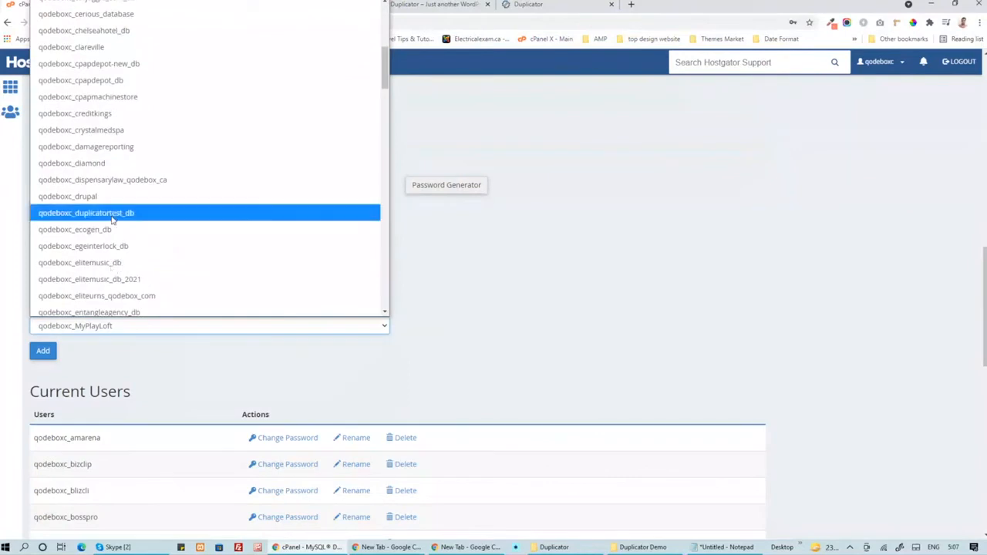
key("alt+Tab")
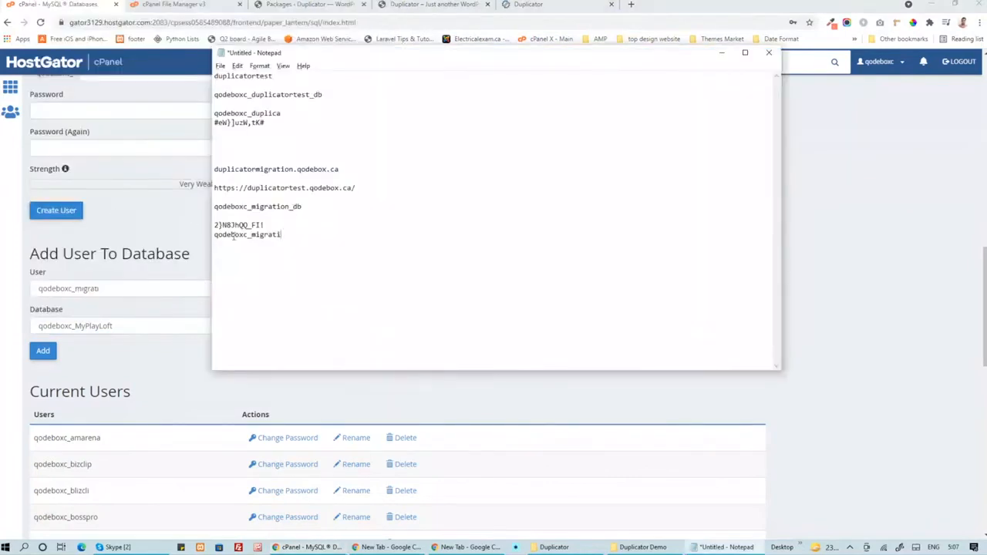
key("alt+Tab")
left_click(100, 325)
scroll(118, 309, "down", 10)
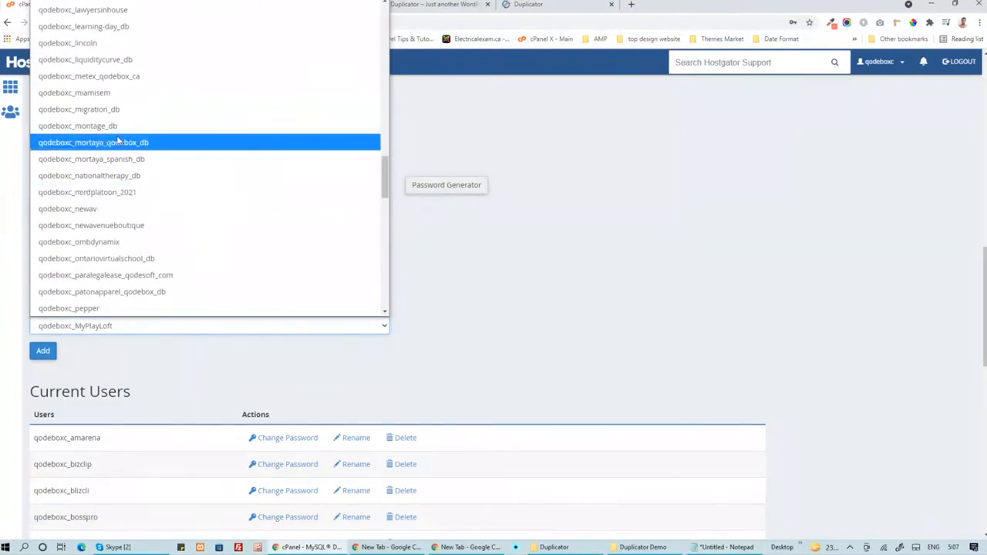
left_click(112, 109)
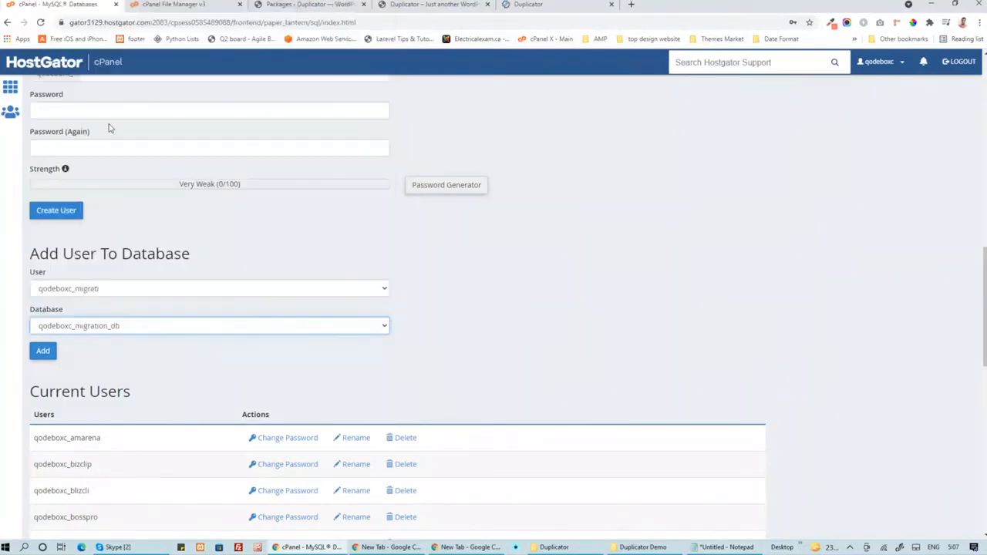
left_click(43, 351)
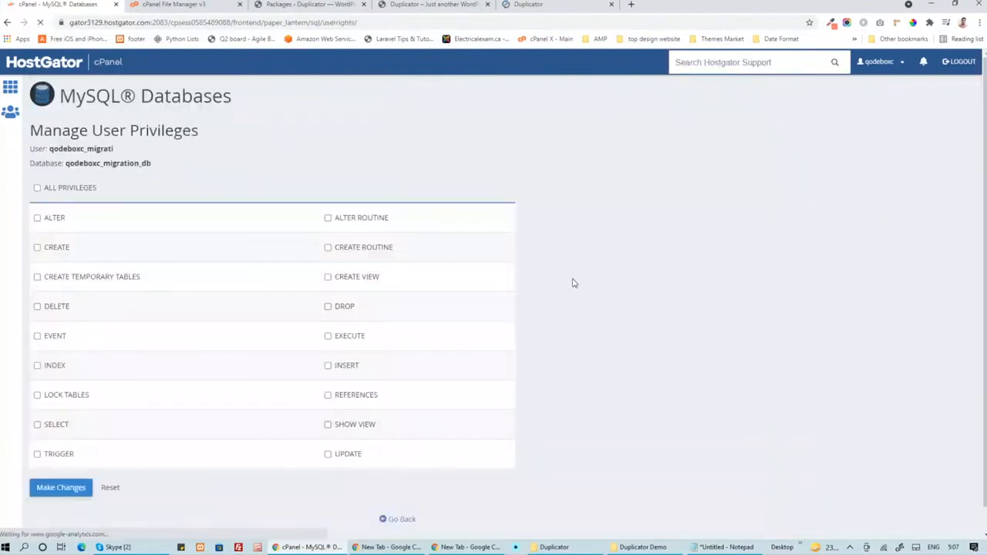
left_click(78, 190)
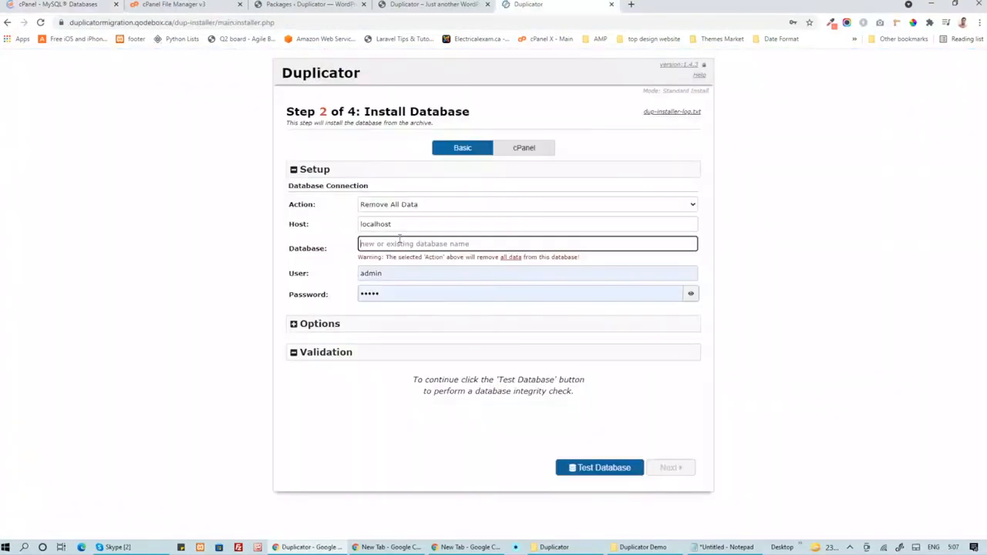
Connect the Duplicator installer to the new database with the noted database name, user and password, and run the Update Data step
key("alt+Tab")
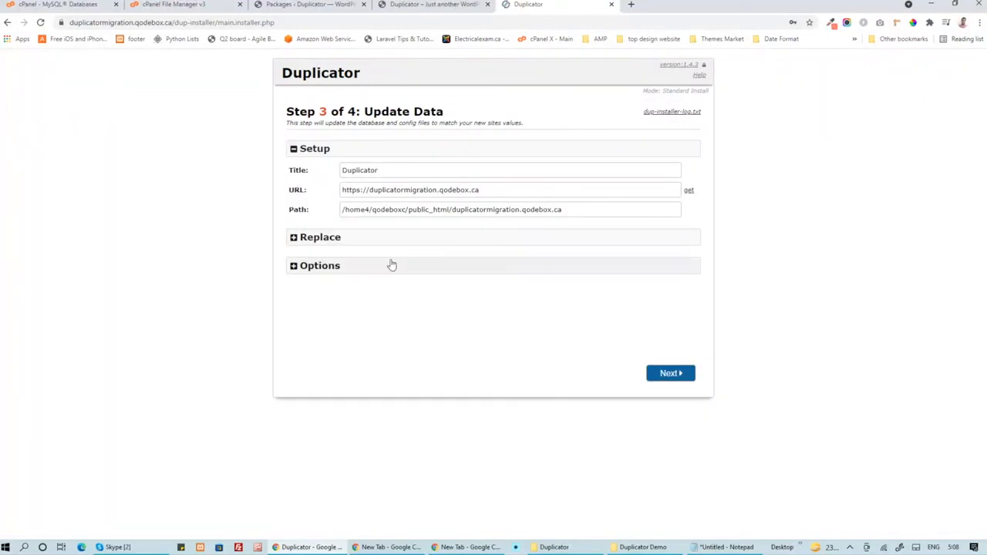
left_click(667, 373)
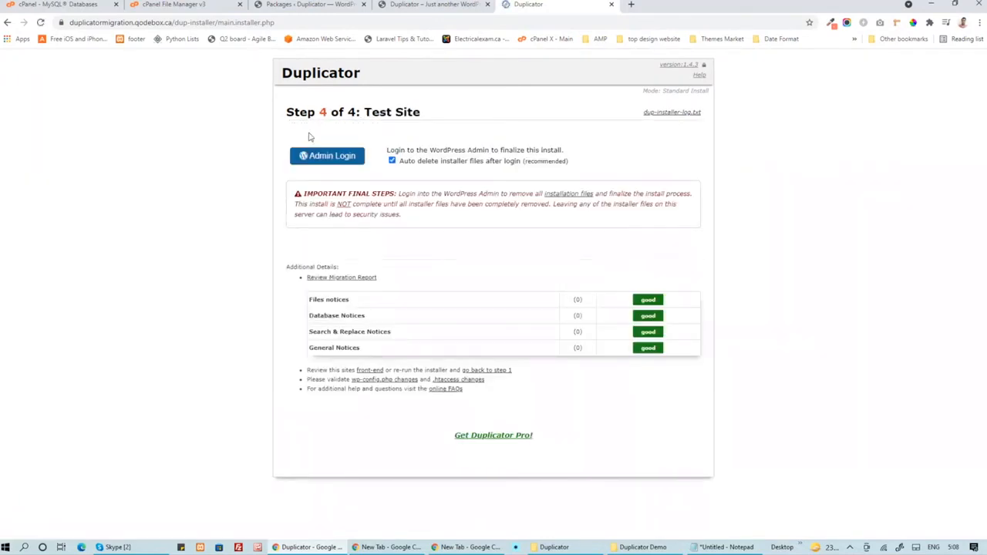
Log in to the migrated site's WordPress admin from the installer with the saved credentials and dismiss the browser's password warning
left_click(327, 156)
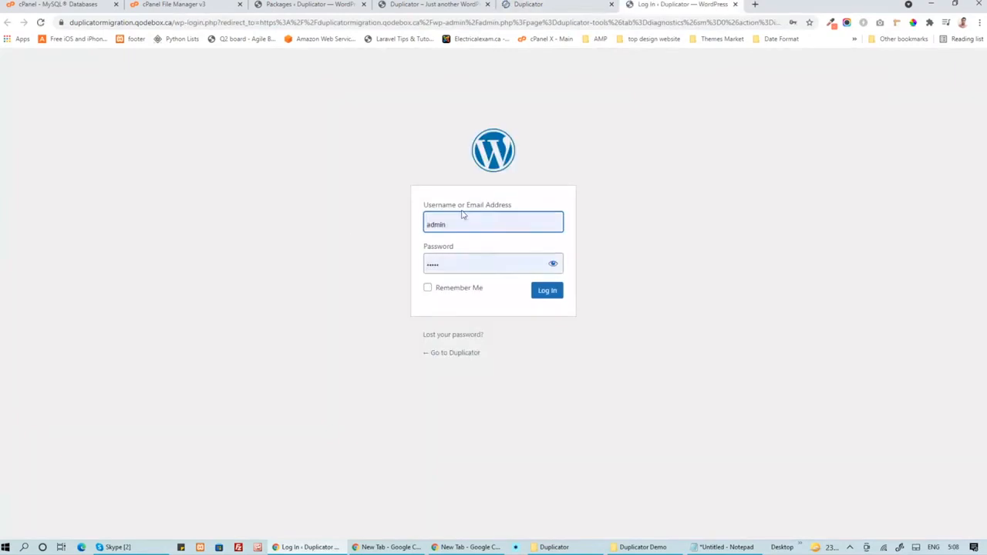
left_click(552, 263)
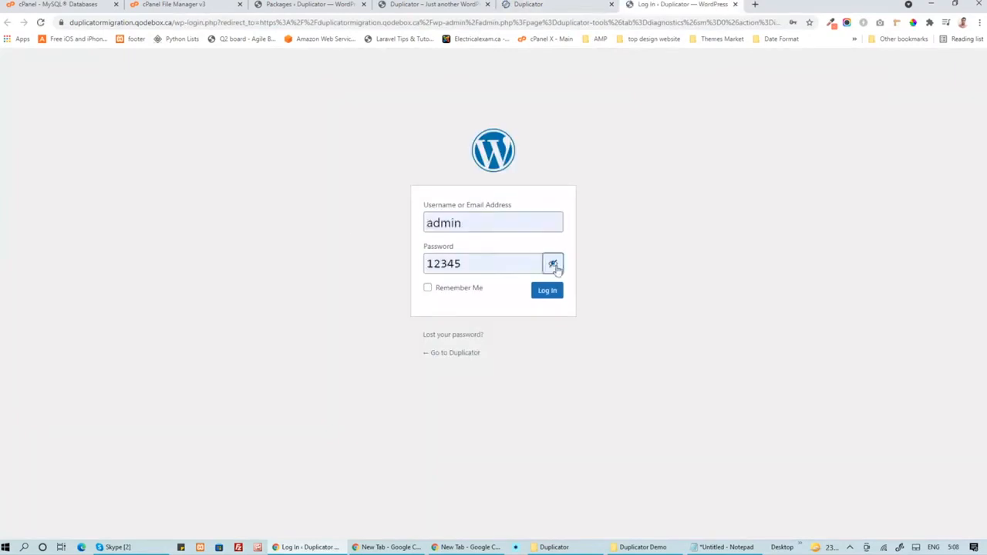
left_click(549, 292)
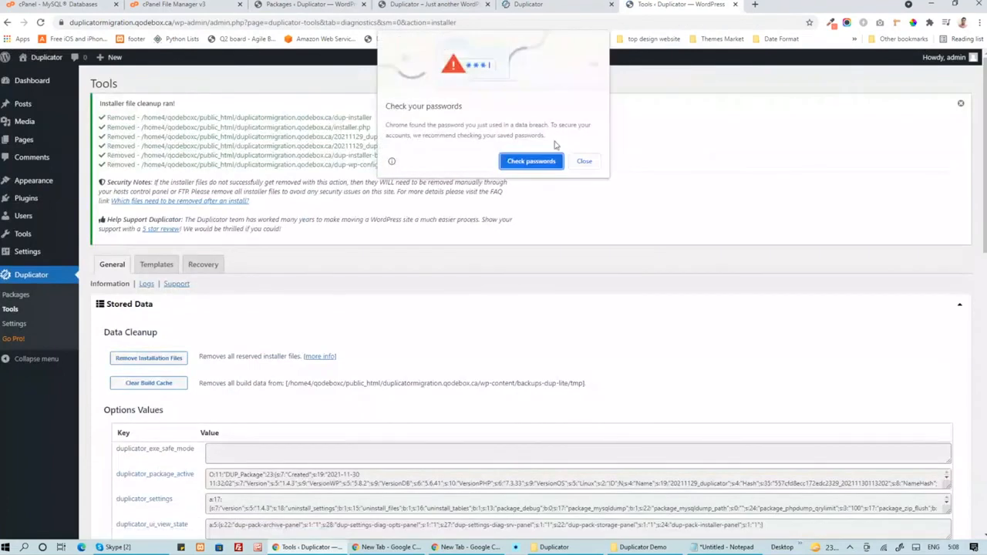
left_click(584, 161)
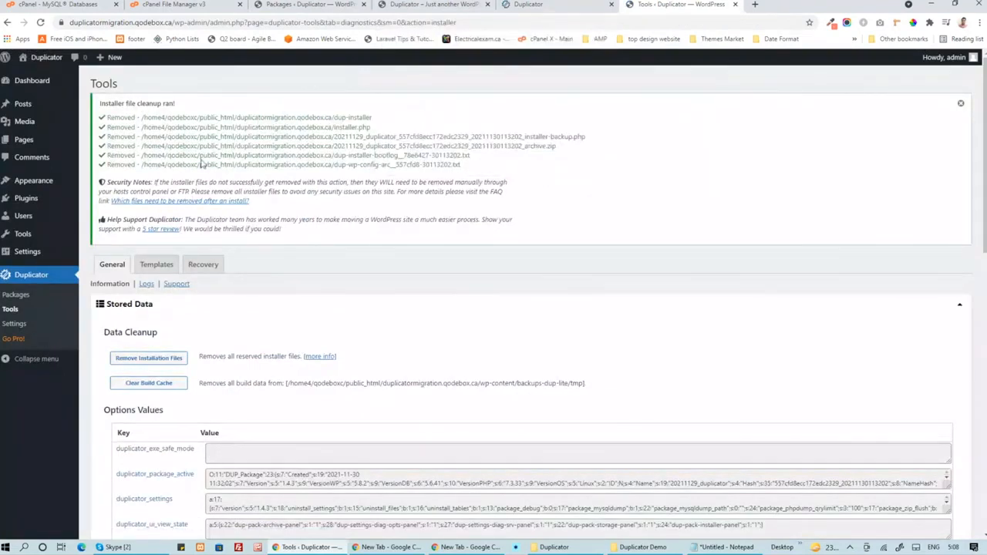
Remove the leftover installation files through Duplicator's Data Cleanup
scroll(224, 287, "down", 1)
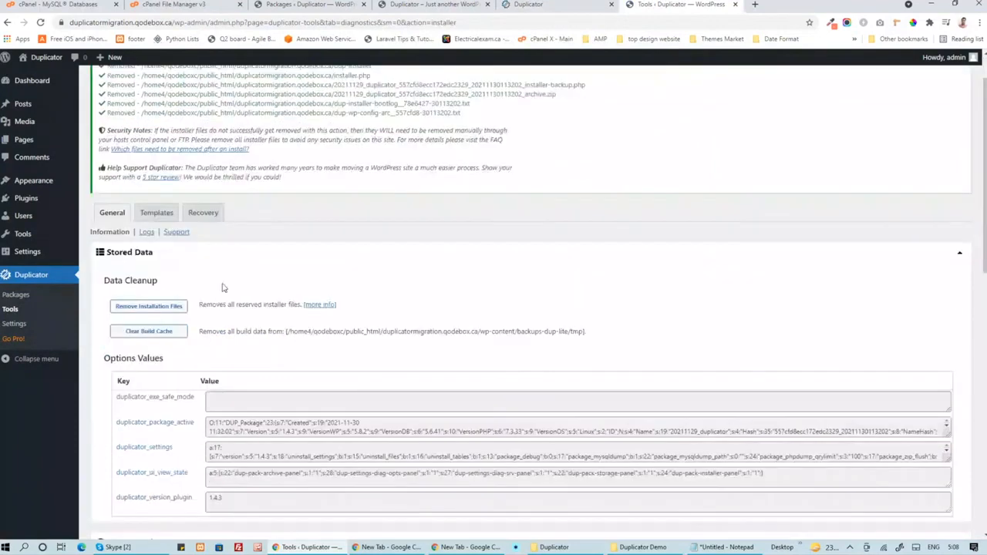
left_click(140, 309)
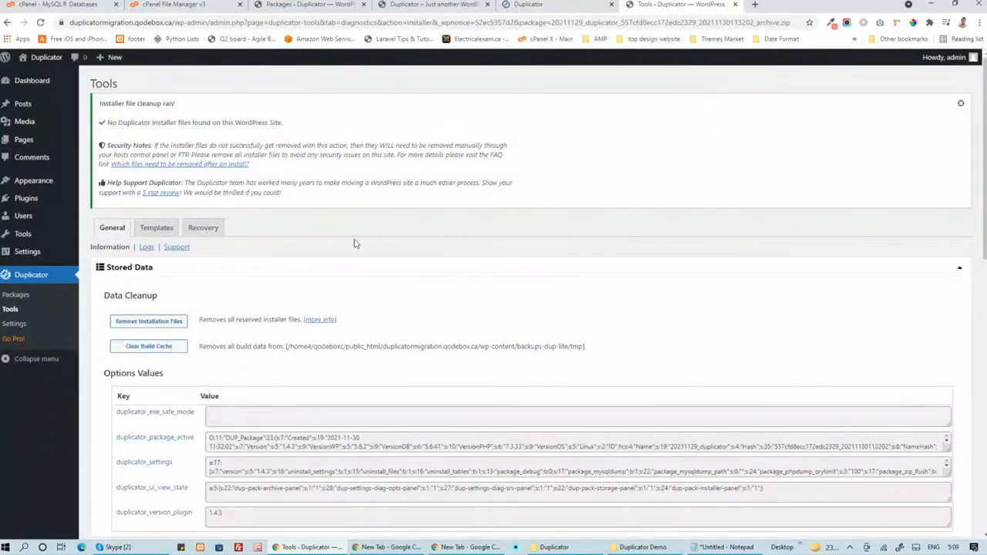
Examine the Server Settings and the expanded PHP Information on Duplicator's Tools page
scroll(354, 245, "down", 6)
scroll(355, 245, "up", 3)
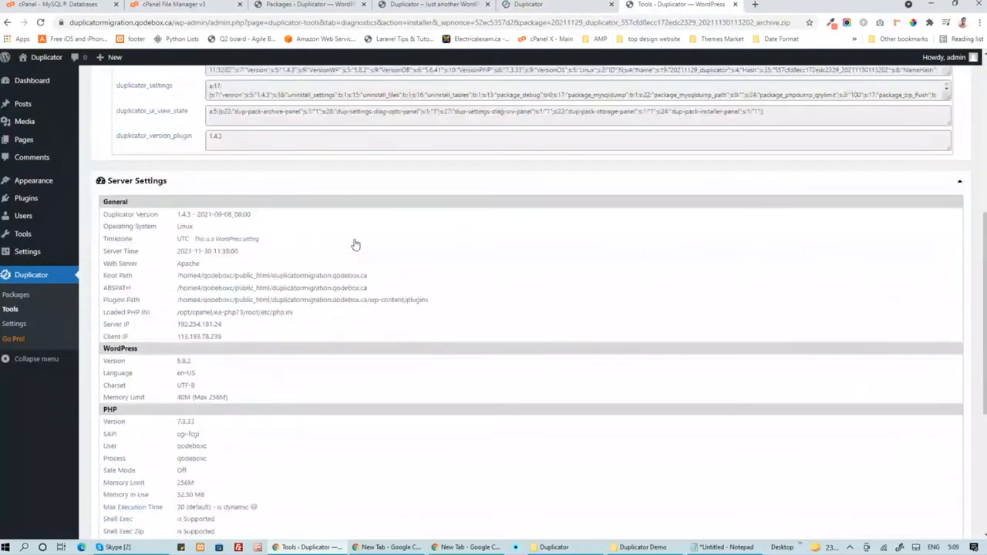
scroll(194, 316, "down", 1)
scroll(198, 322, "down", 3)
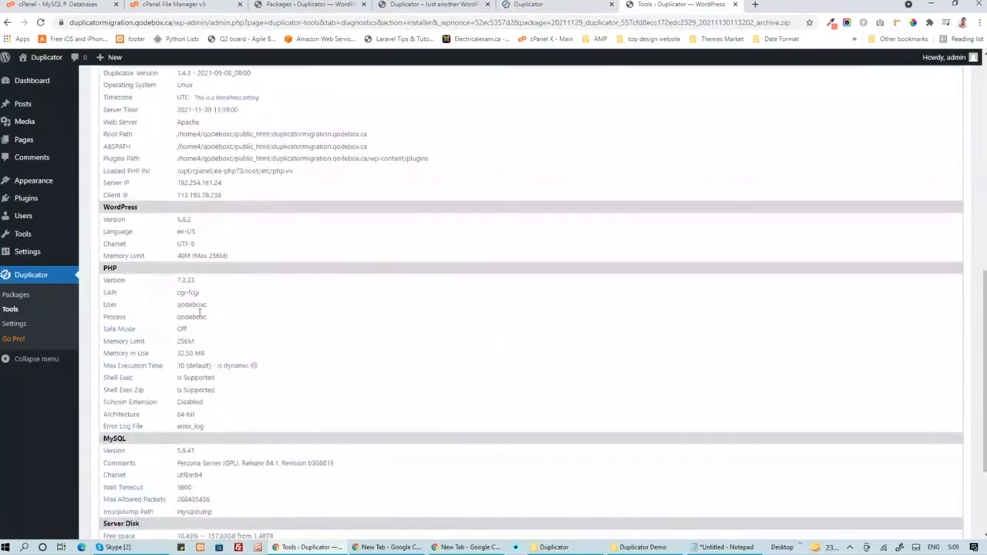
scroll(204, 270, "down", 2)
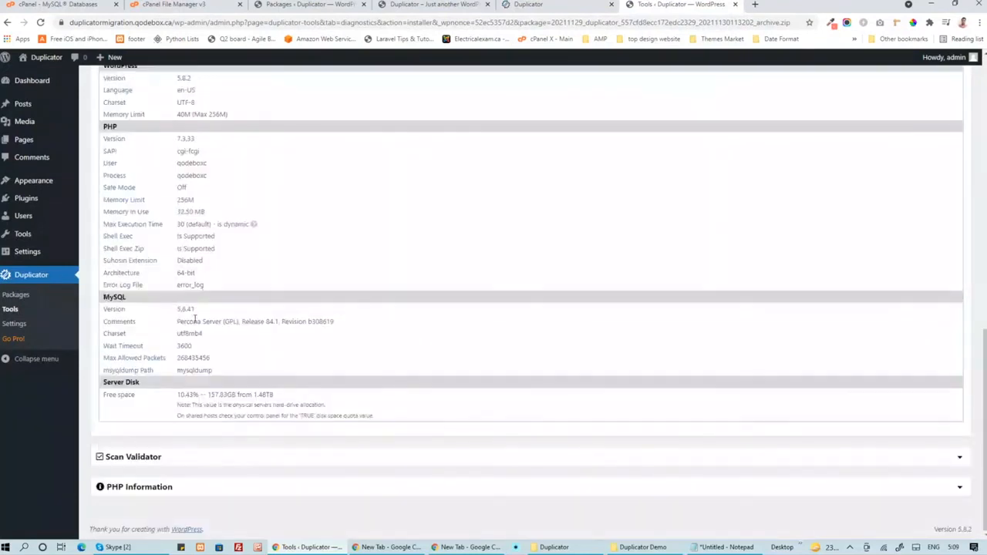
left_click(182, 486)
scroll(182, 487, "down", 3)
scroll(223, 379, "up", 4)
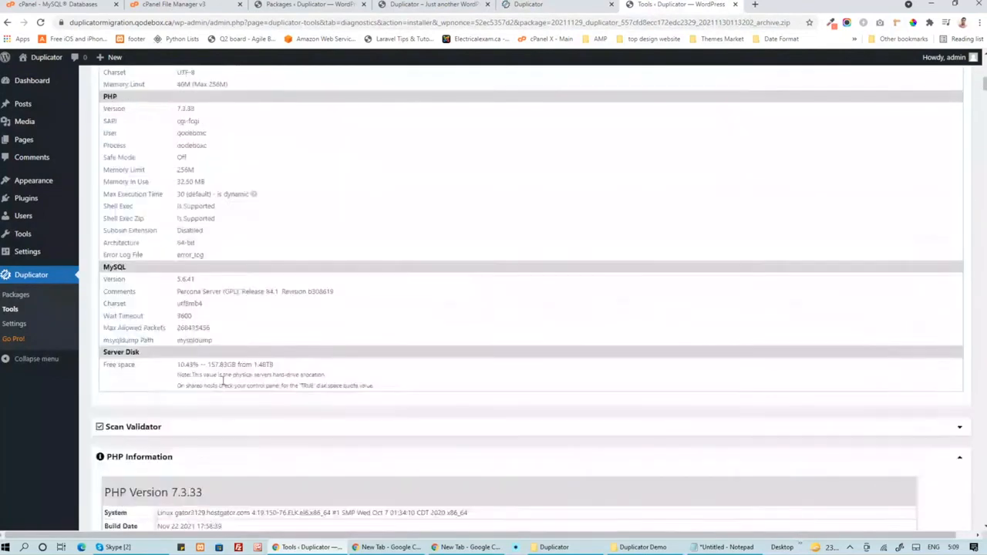
Open the front end of the migrated site duplicatormigration.qodebox.ca in a new browser tab
mouse_move(48, 59)
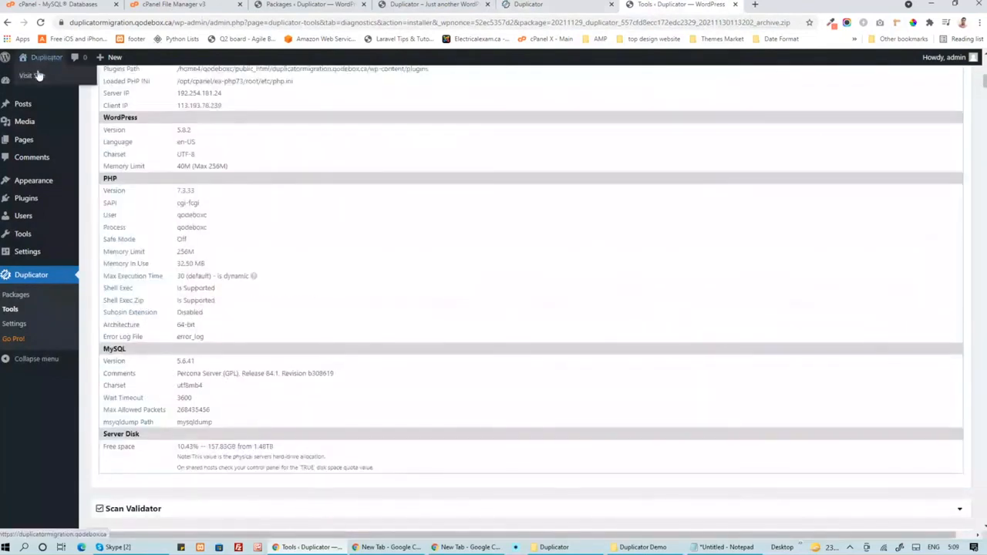
right_click(39, 77)
left_click(78, 84)
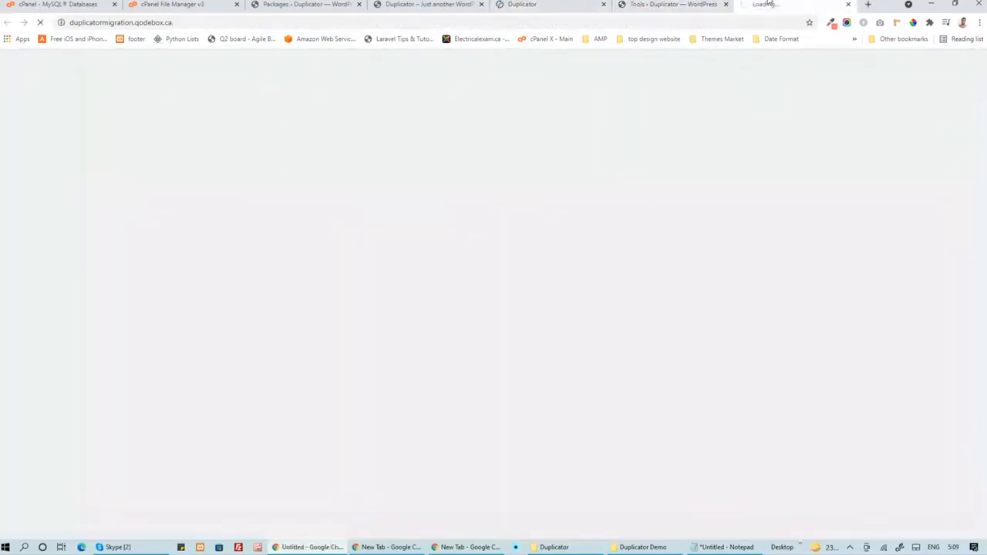